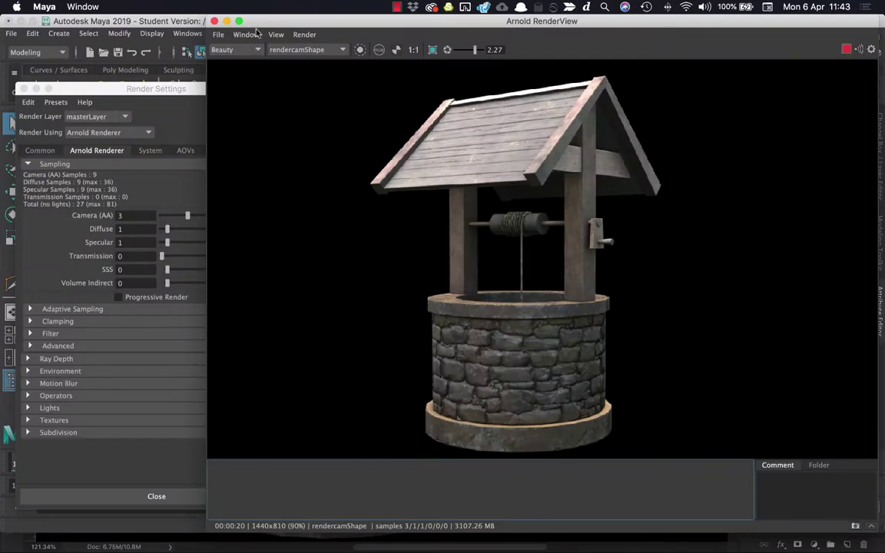
Store a snapshot of the current well render in the RenderView.
{"action": "left_click", "coordinate": [150, 99]}
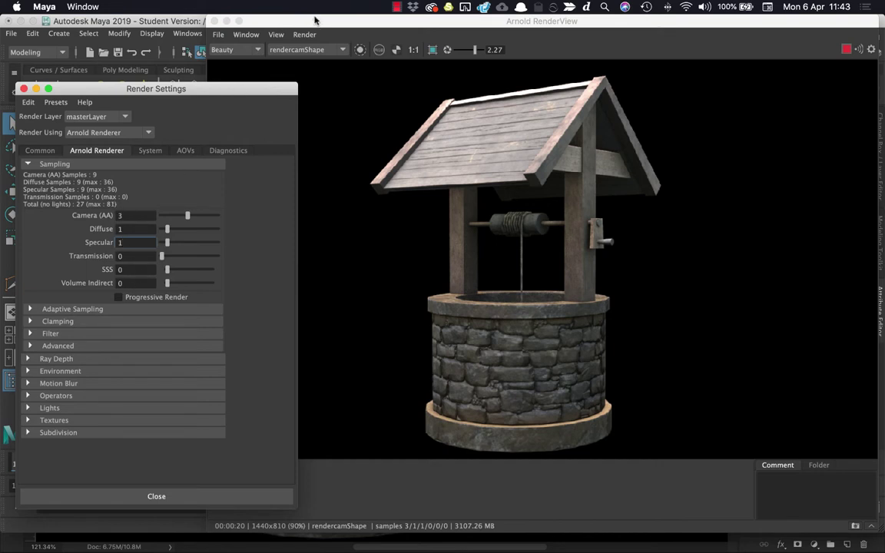
{"action": "left_click", "coordinate": [285, 21]}
{"action": "left_click", "coordinate": [270, 35]}
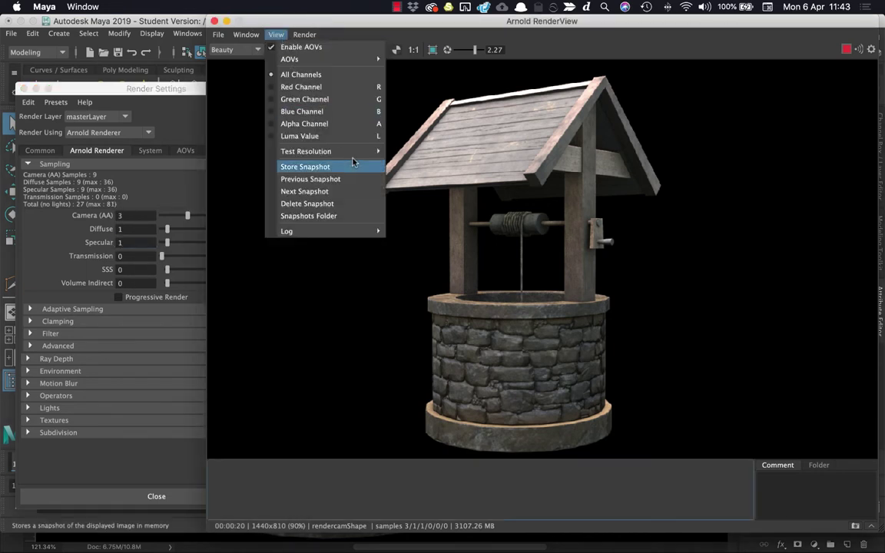
{"action": "mouse_move", "coordinate": [362, 151]}
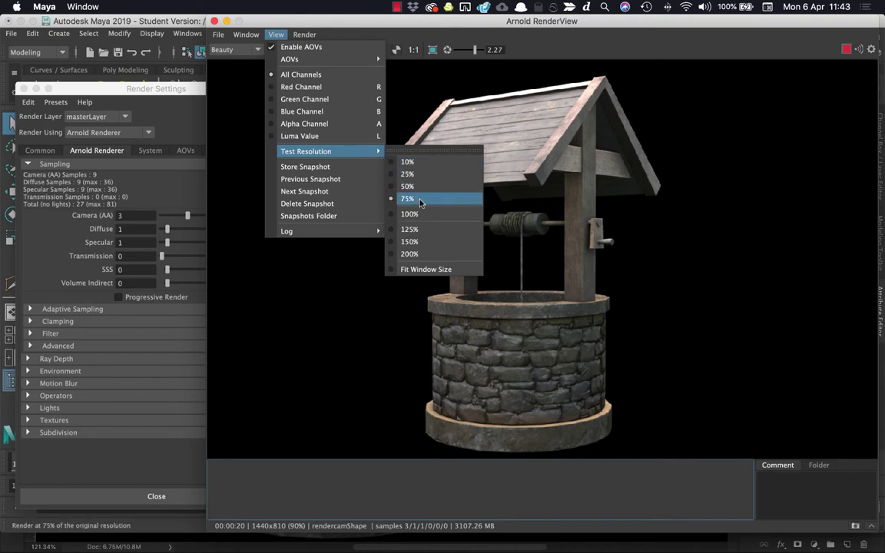
{"action": "left_click", "coordinate": [305, 167]}
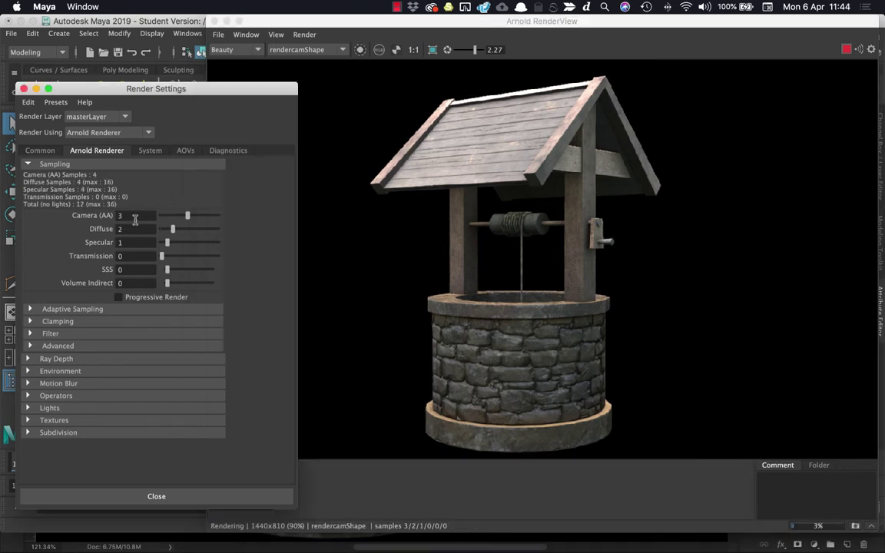
Set Camera (AA) to 2 and Diffuse to 1 in Render Settings.
{"action": "double_click", "coordinate": [123, 216]}
{"action": "type", "text": "1"}
{"action": "key", "text": "Tab"}
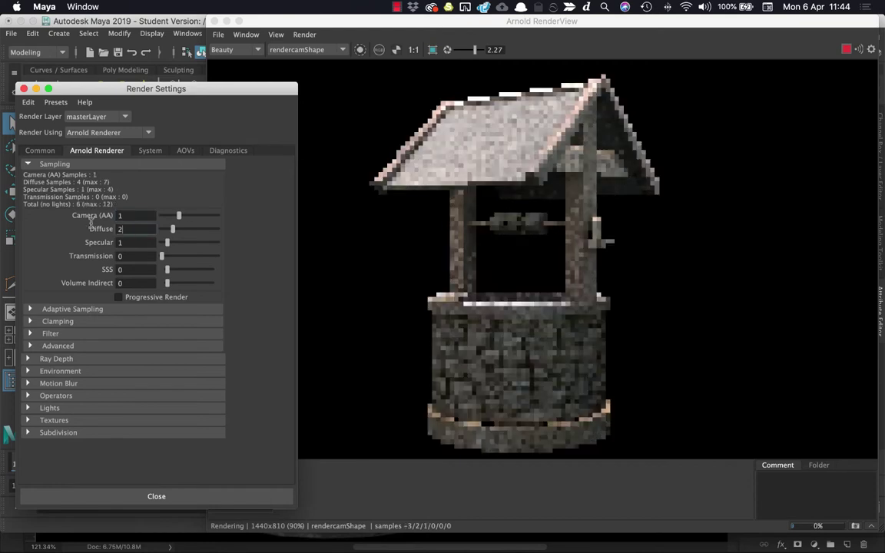
{"action": "key", "text": "shift+Tab"}
{"action": "type", "text": "2"}
{"action": "key", "text": "Tab"}
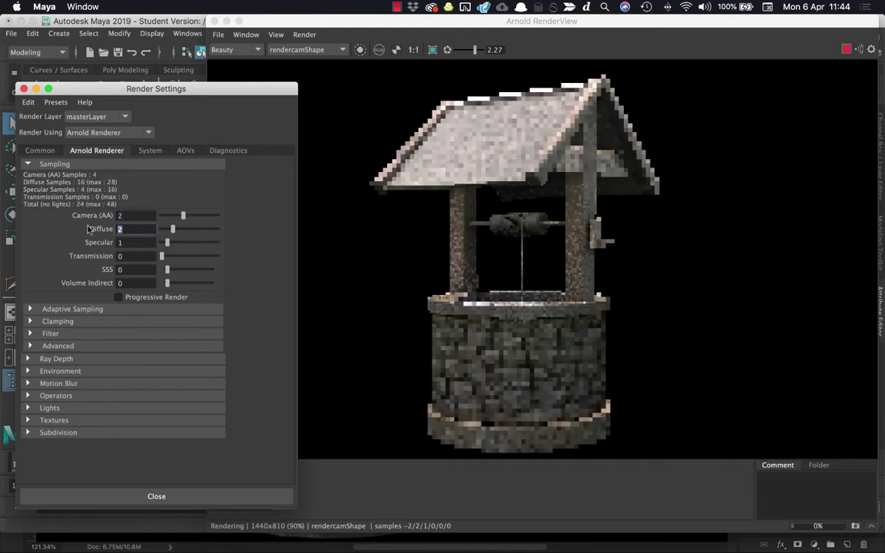
{"action": "type", "text": "1"}
{"action": "key", "text": "Tab"}
Render the preview at 50% test resolution, then bring Render Settings back.
{"action": "left_click", "coordinate": [275, 35]}
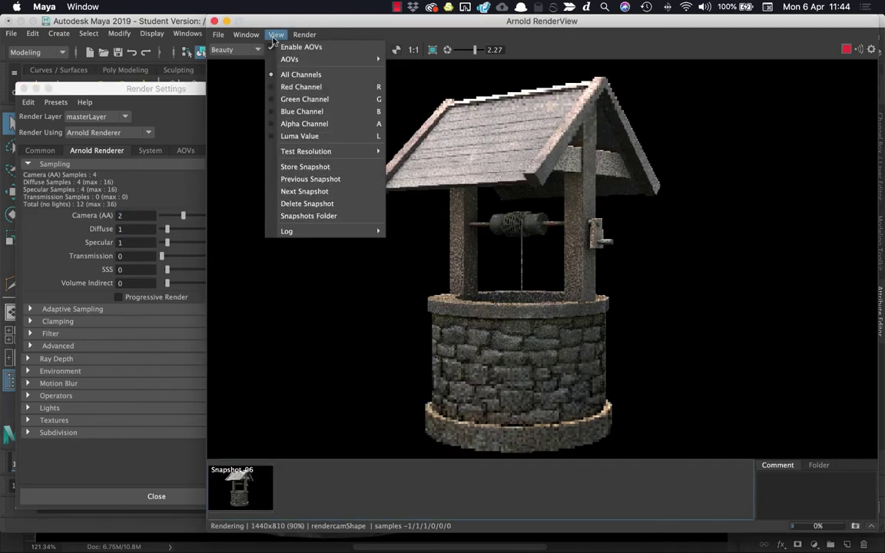
{"action": "mouse_move", "coordinate": [336, 152]}
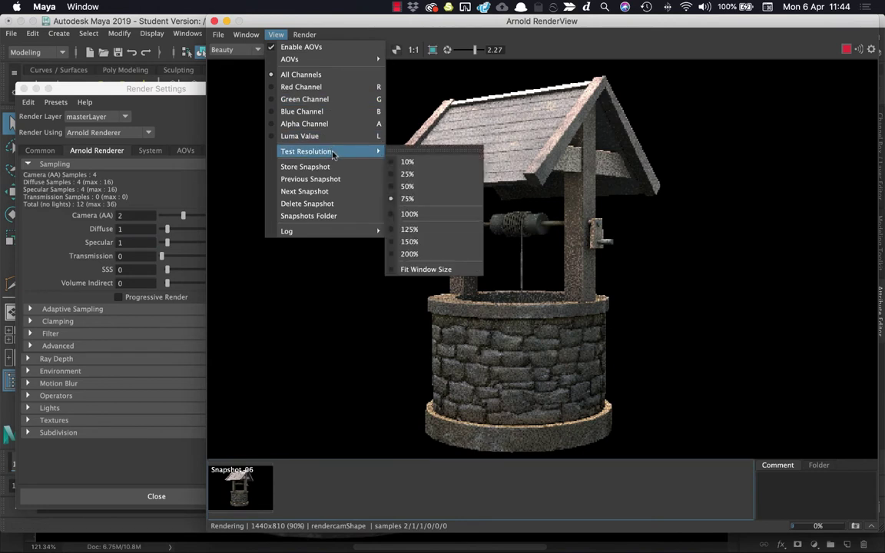
{"action": "left_click", "coordinate": [428, 188]}
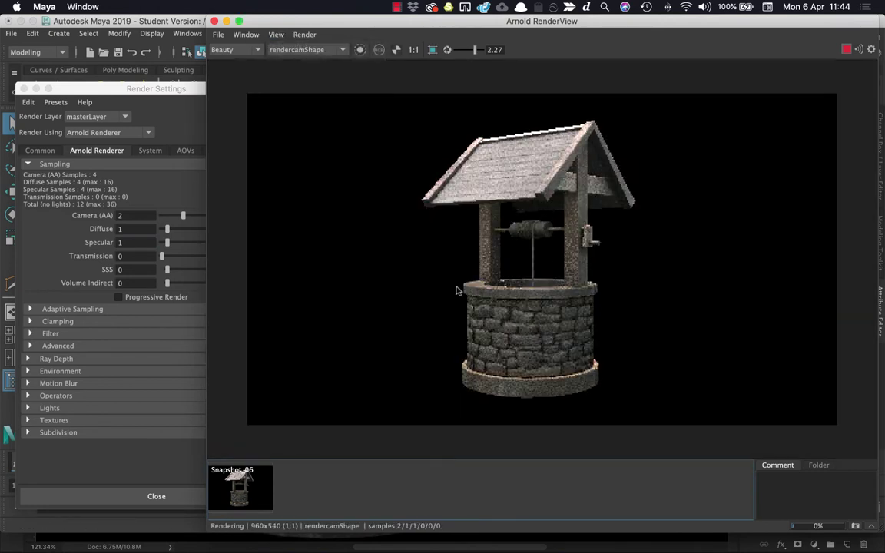
{"action": "left_click", "coordinate": [82, 89]}
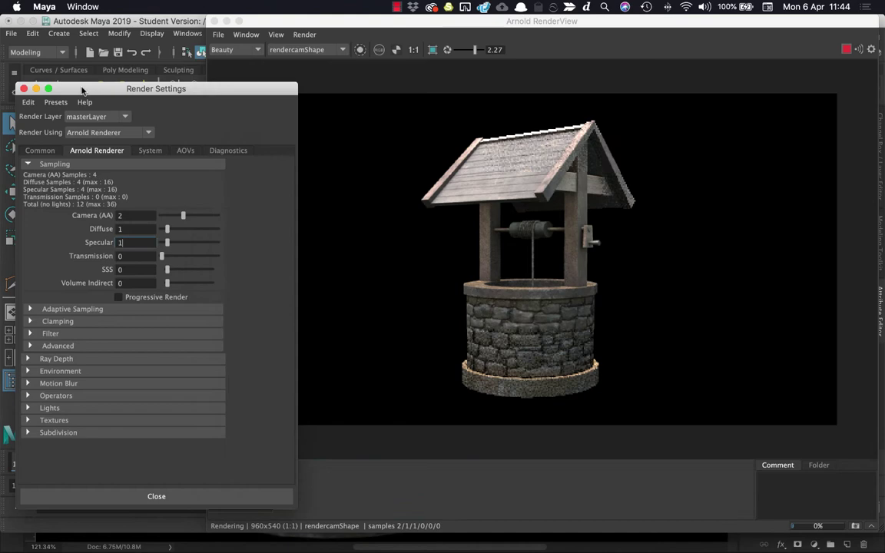
Close Render Settings, switch to the Outliner/Persp layout and expand the Well group.
{"action": "left_click", "coordinate": [24, 89]}
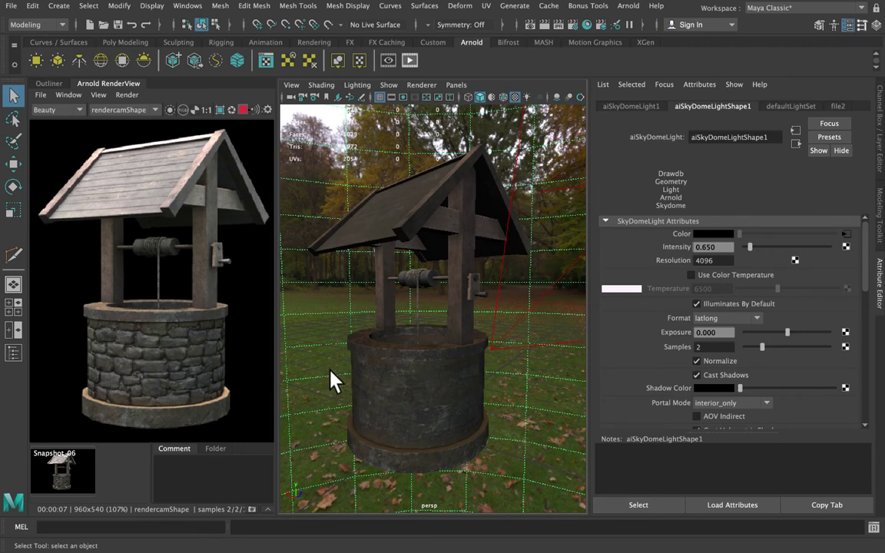
{"action": "left_click", "coordinate": [13, 352]}
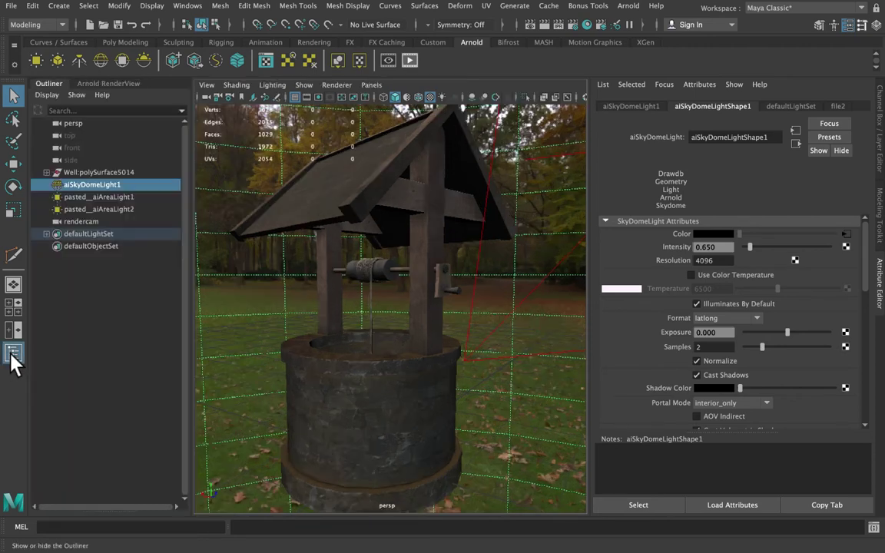
{"action": "left_click", "coordinate": [46, 172]}
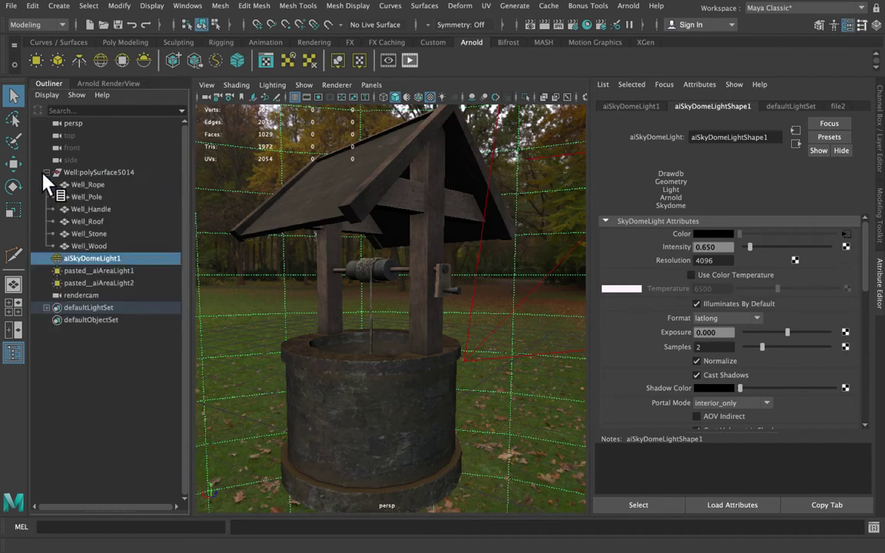
Select the Well group, then Well_Rope, Well_Pole, Well_Handle, Well_Roof, Well_Stone and Well_Wood in turn.
{"action": "left_click", "coordinate": [86, 172]}
{"action": "left_click", "coordinate": [87, 184]}
{"action": "left_click", "coordinate": [88, 197]}
{"action": "left_click", "coordinate": [89, 209]}
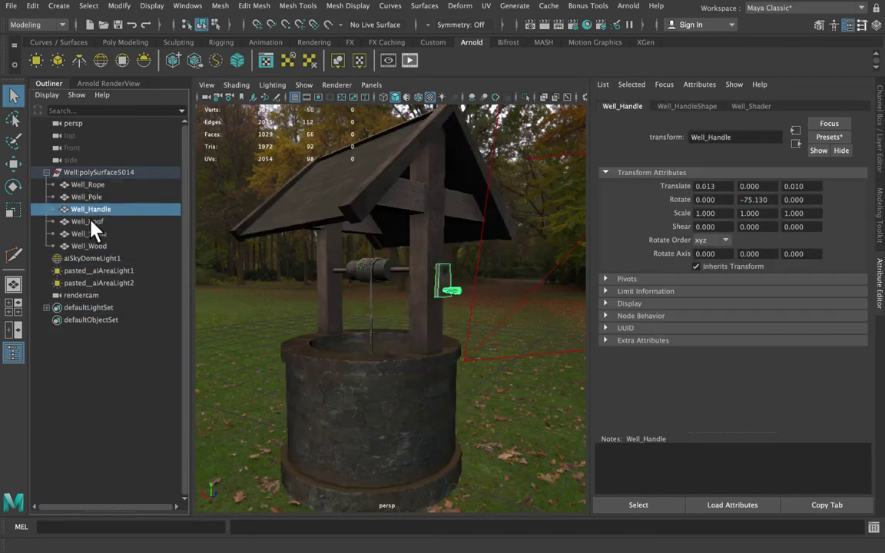
{"action": "left_click", "coordinate": [89, 221]}
{"action": "left_click", "coordinate": [89, 233]}
{"action": "left_click", "coordinate": [89, 245]}
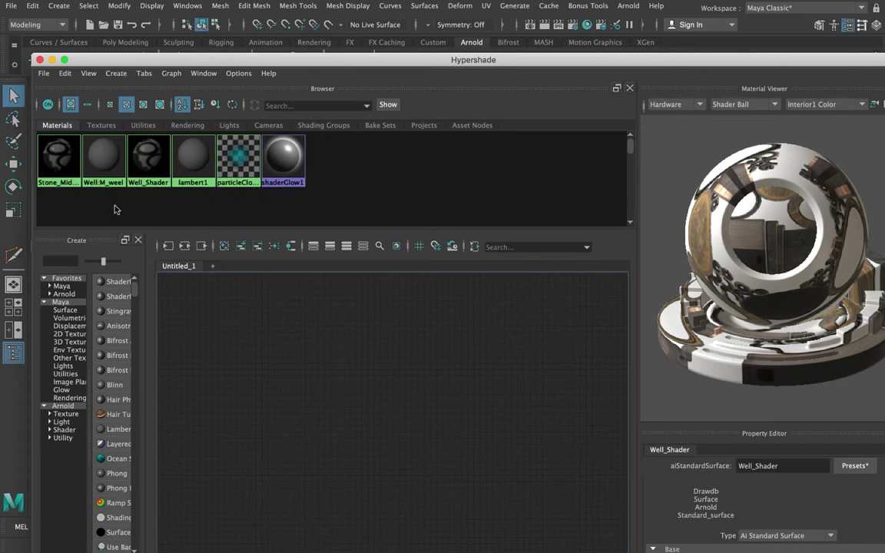
Delete unused shading nodes and graph the Well_Shader network in Hypershade.
{"action": "left_click", "coordinate": [68, 74]}
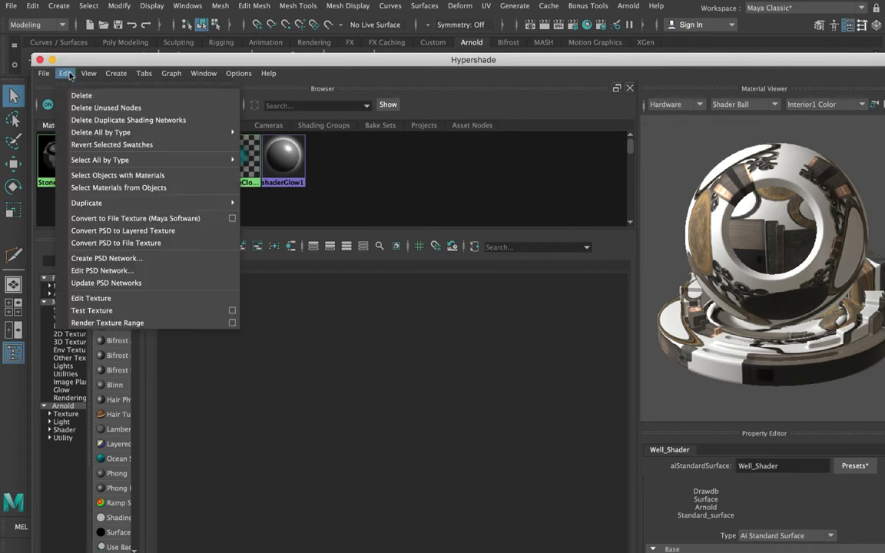
{"action": "mouse_move", "coordinate": [124, 135]}
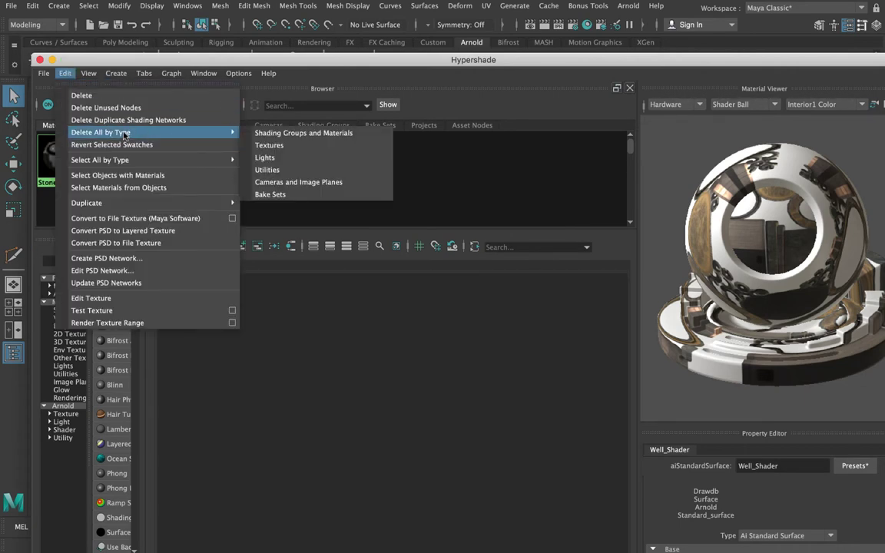
{"action": "left_click", "coordinate": [125, 108]}
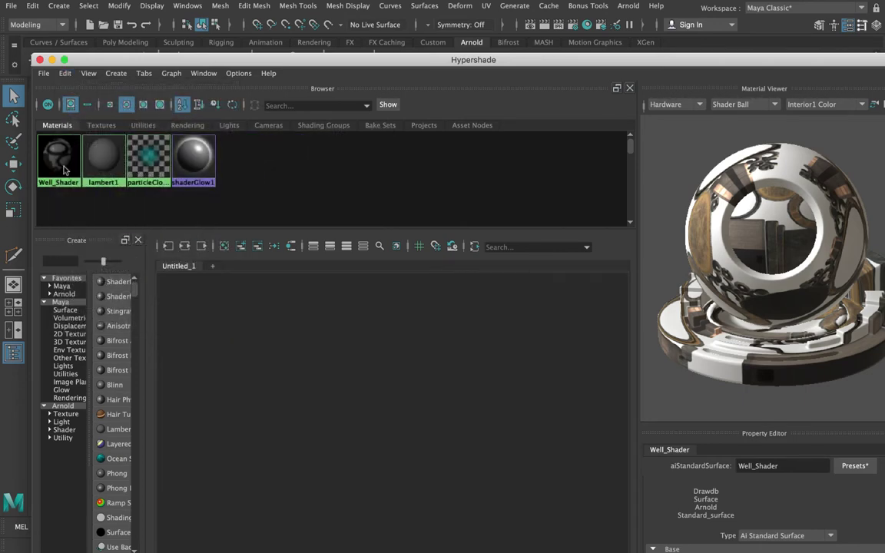
{"action": "right_click_drag", "start_coordinate": [60, 154], "coordinate": [105, 195]}
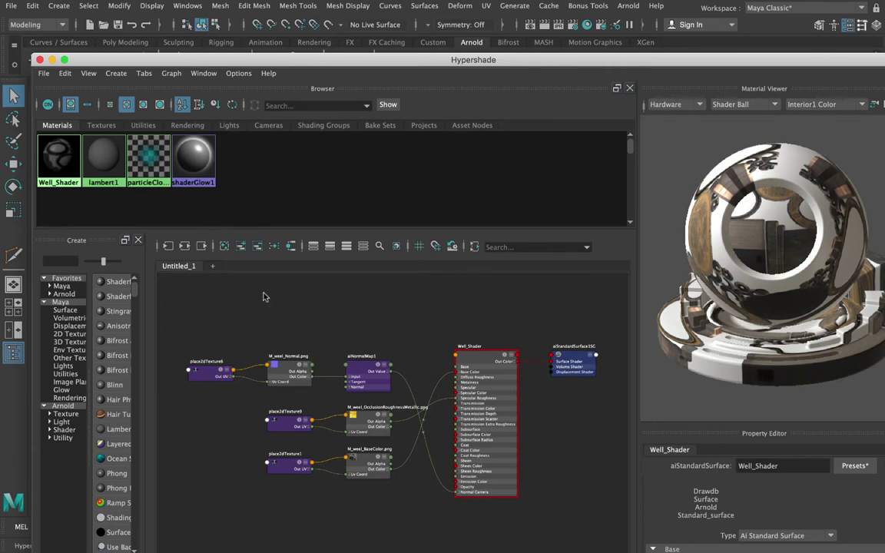
Move the M_weel_OcclusionRoughnessMetallic node up and expose its Out Color R, G, B ports.
{"action": "middle_click_drag", "start_coordinate": [273, 338], "coordinate": [283, 310], "text": "alt"}
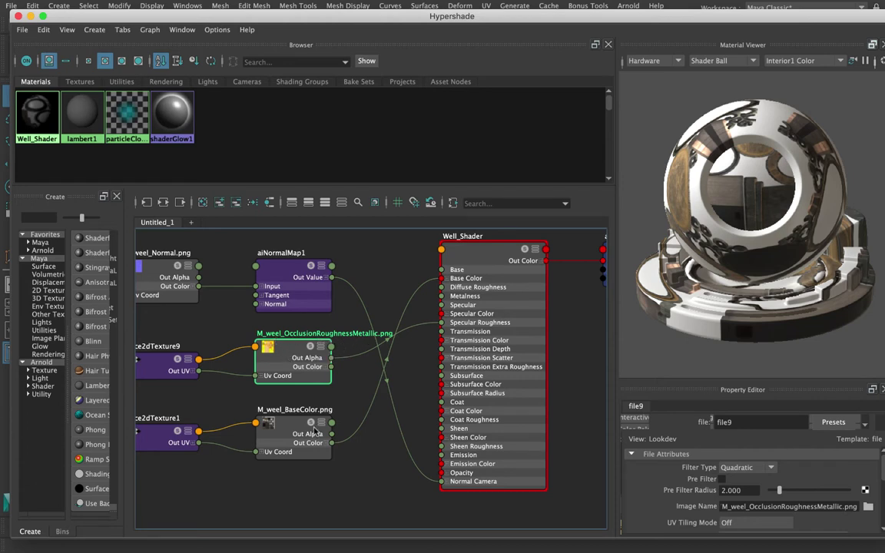
{"action": "left_click_drag", "start_coordinate": [298, 359], "coordinate": [295, 339]}
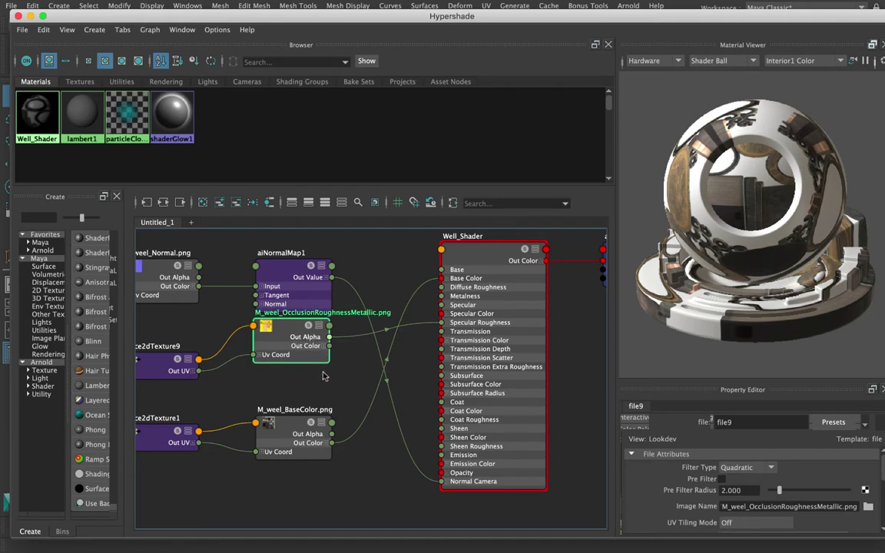
{"action": "left_click", "coordinate": [308, 326]}
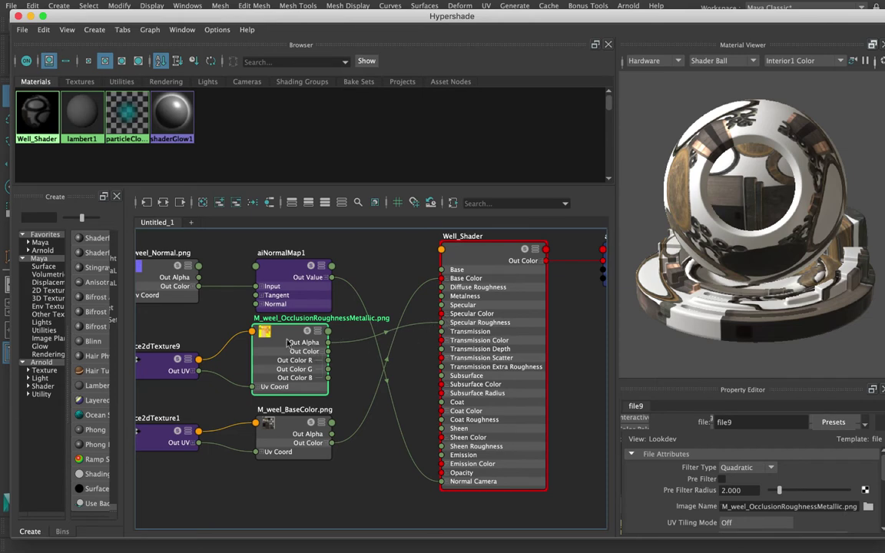
Select the M_weel_BaseColor node and pan the graph to frame the whole network.
{"action": "left_click", "coordinate": [295, 434]}
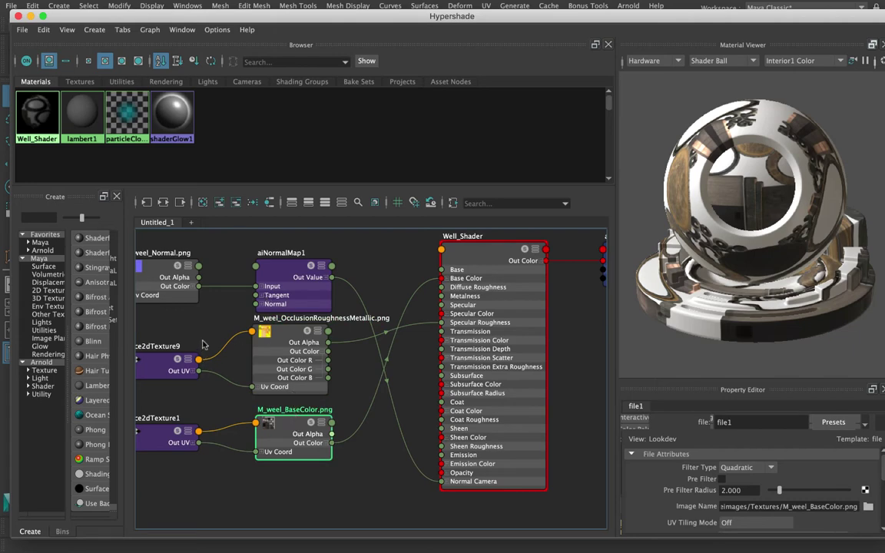
{"action": "scroll", "coordinate": [203, 344], "scroll_direction": "down", "scroll_amount": 1}
{"action": "middle_click_drag", "start_coordinate": [204, 344], "coordinate": [280, 353], "text": "alt"}
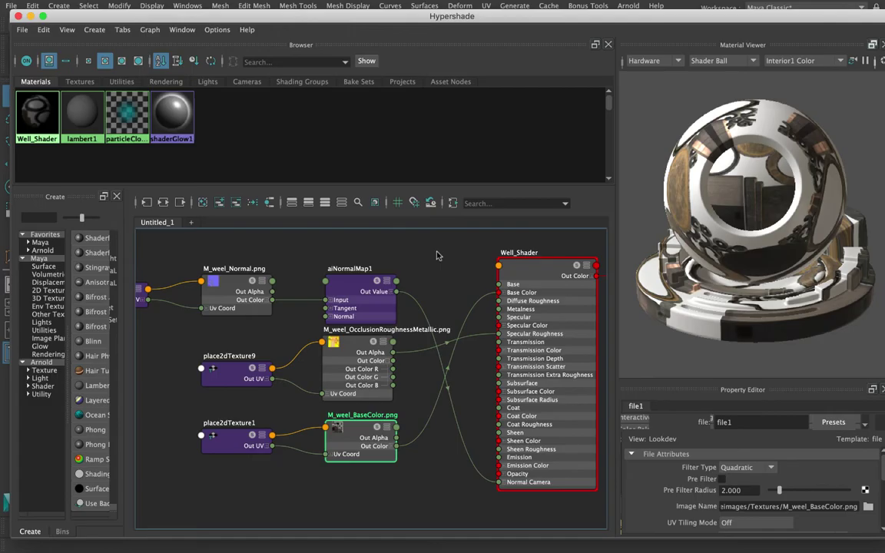
{"action": "middle_click_drag", "start_coordinate": [433, 258], "coordinate": [417, 292], "text": "alt"}
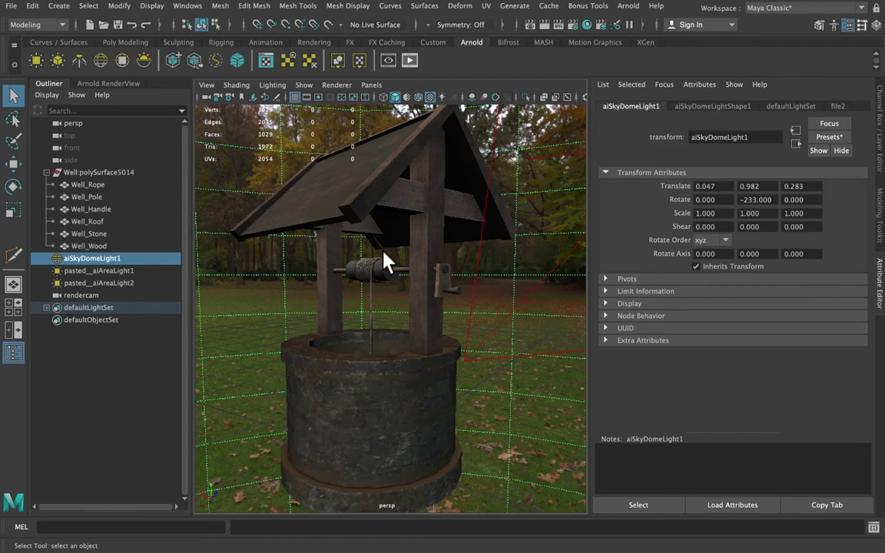
Show the well's UV shells over the base-colour texture in the UV Editor, fully framed.
{"action": "left_click", "coordinate": [198, 6]}
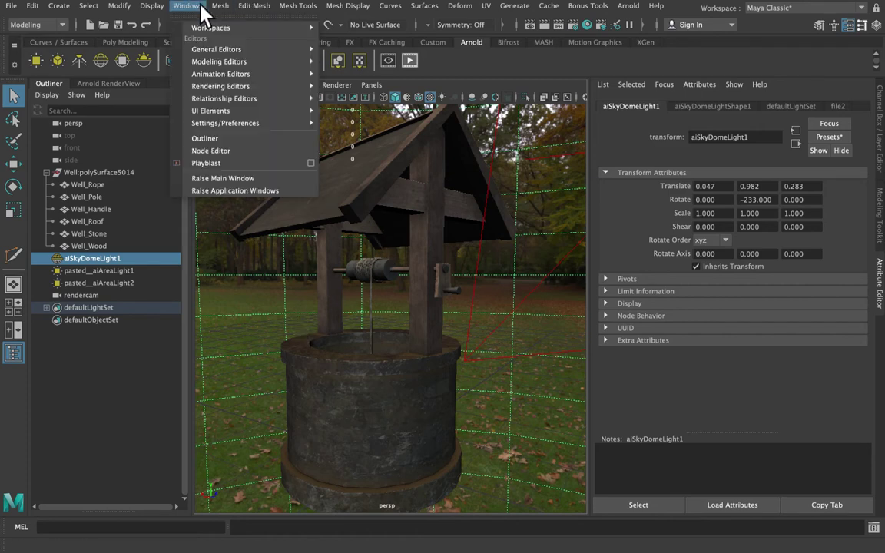
{"action": "mouse_move", "coordinate": [257, 114]}
{"action": "mouse_move", "coordinate": [292, 61]}
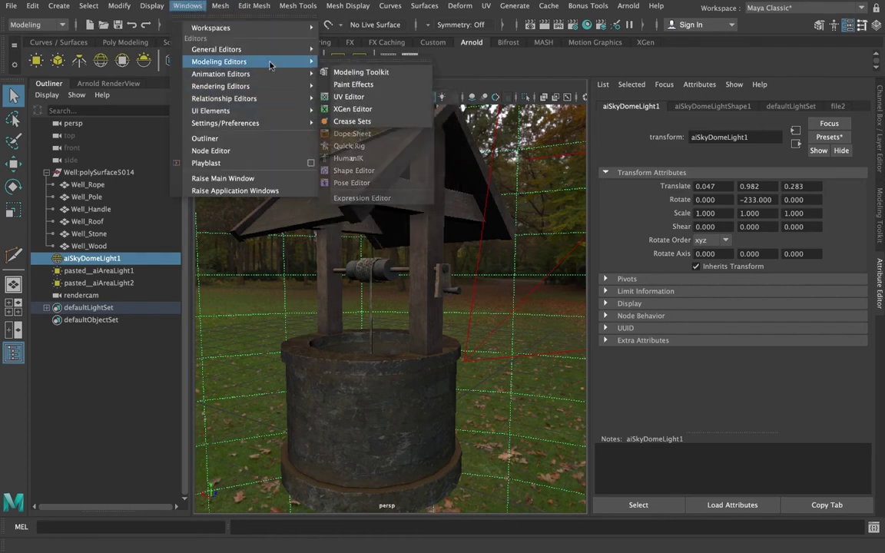
{"action": "left_click", "coordinate": [345, 97]}
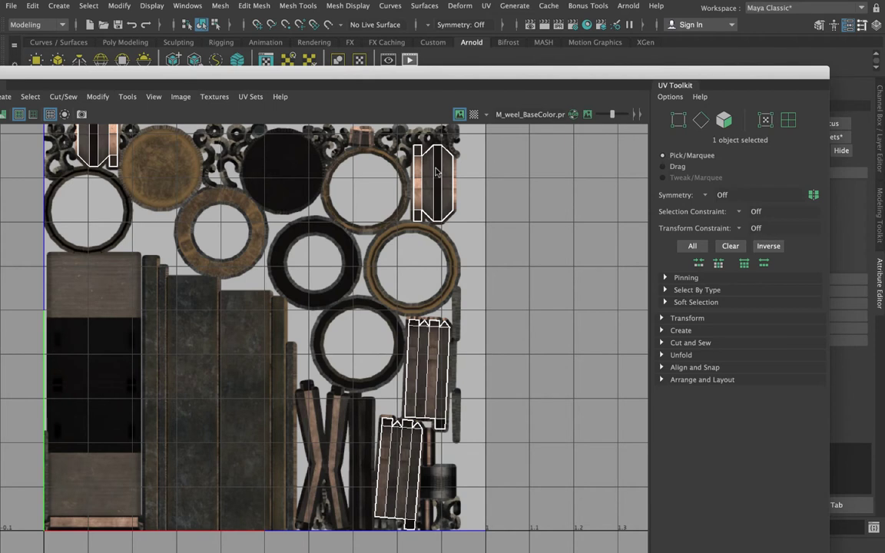
{"action": "key", "text": "f"}
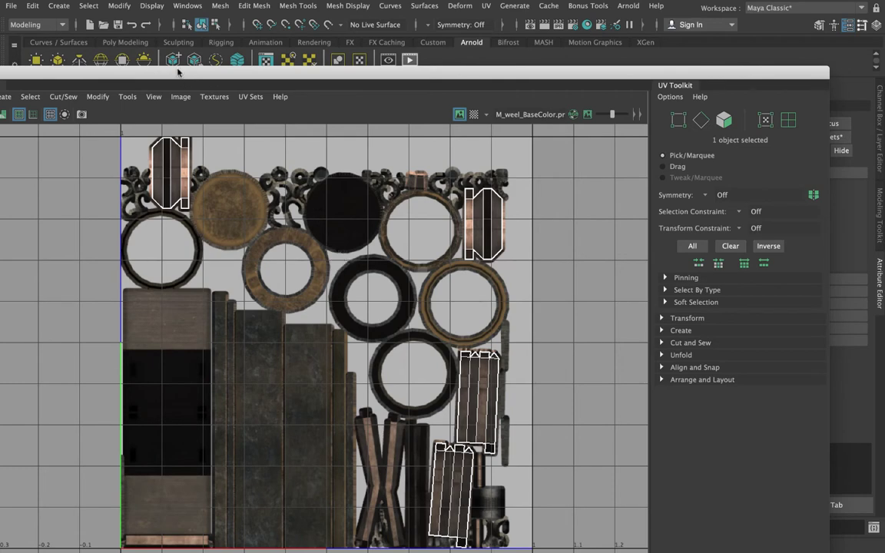
{"action": "left_click_drag", "start_coordinate": [178, 72], "coordinate": [228, 56]}
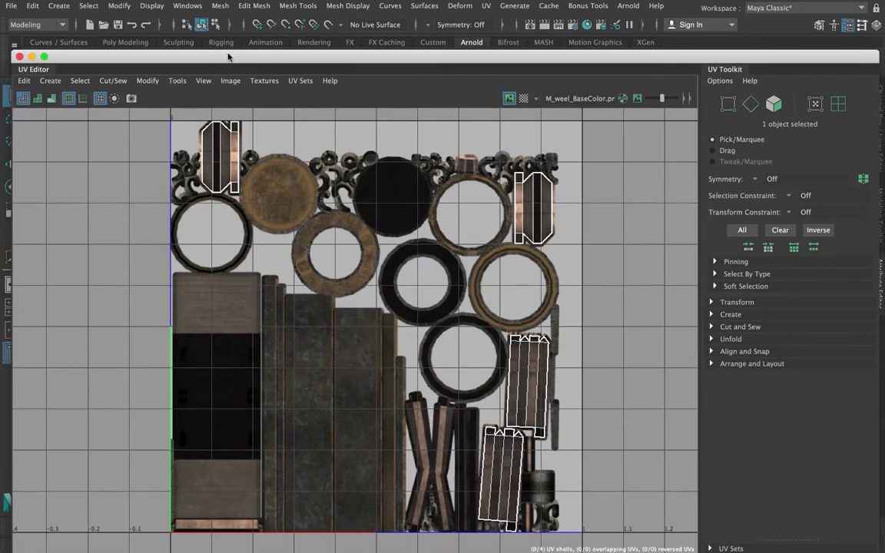
Isolate Well_Wood and separate it into individual meshes.
{"action": "left_click", "coordinate": [19, 56]}
{"action": "key", "text": "ctrl+1"}
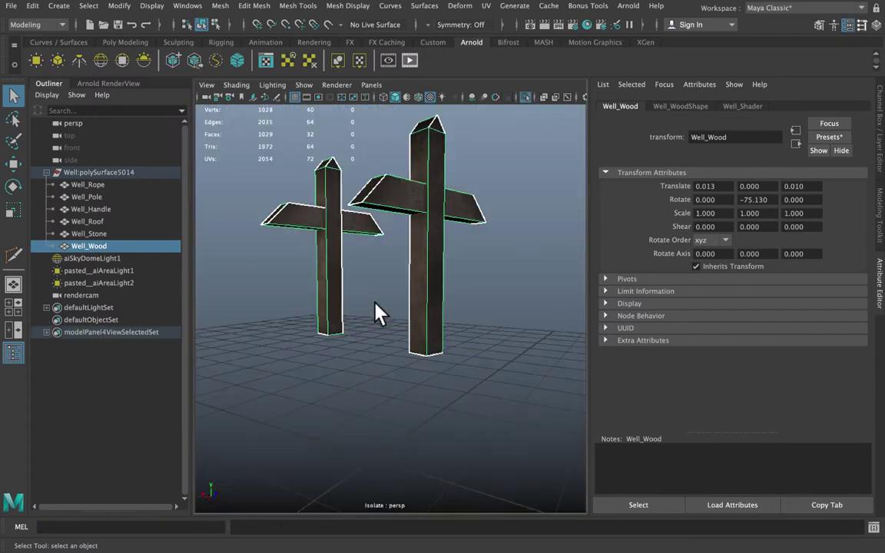
{"action": "left_click", "coordinate": [346, 187]}
{"action": "left_click", "coordinate": [340, 197]}
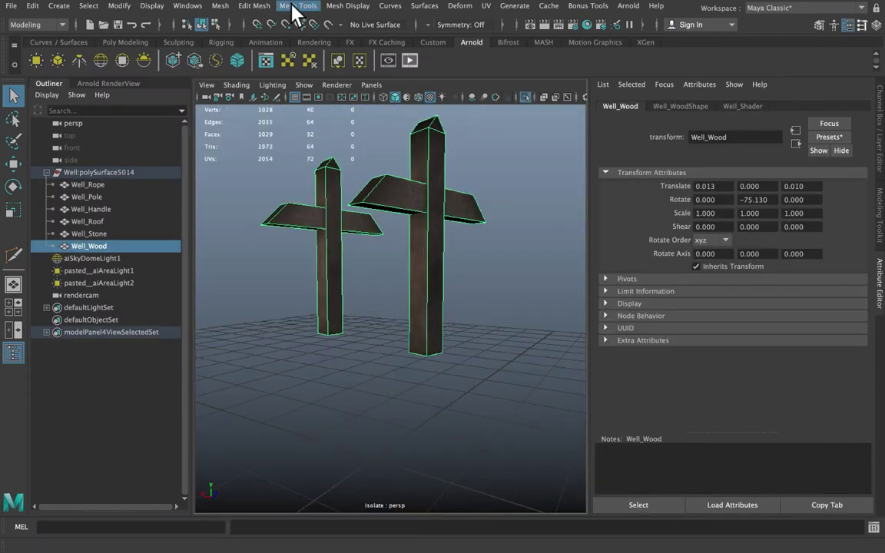
{"action": "left_click", "coordinate": [223, 7]}
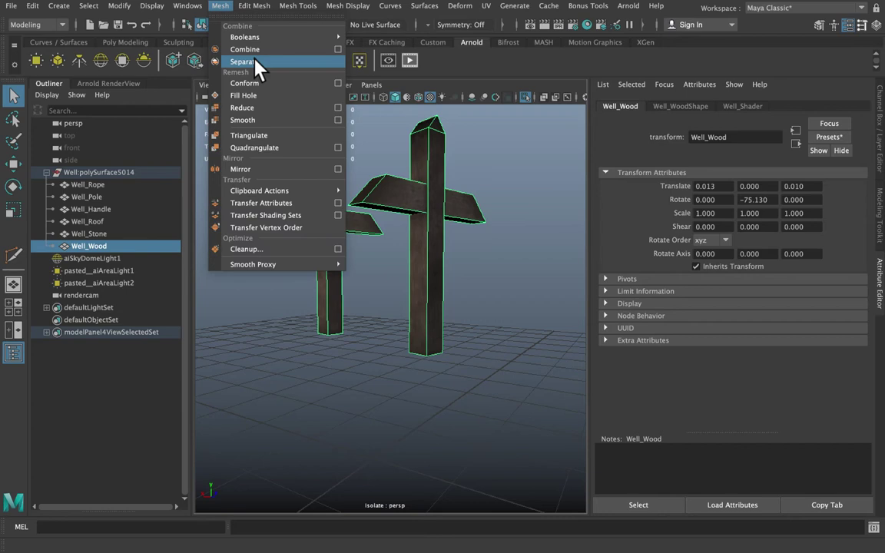
{"action": "left_click", "coordinate": [246, 61]}
Expand Well_Wood in the Outliner and check each new piece, briefly previewing a crossbeam smoothed.
{"action": "left_click", "coordinate": [54, 247]}
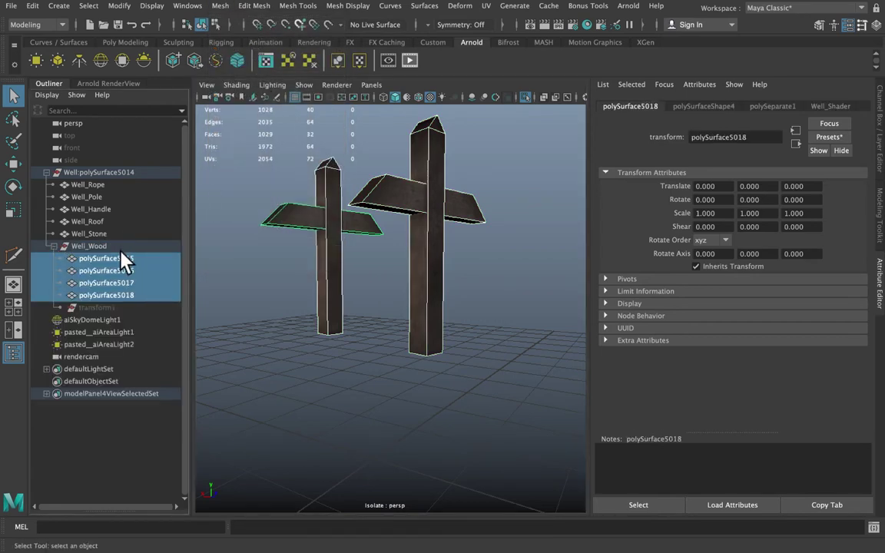
{"action": "left_click", "coordinate": [123, 259]}
{"action": "left_click", "coordinate": [127, 283]}
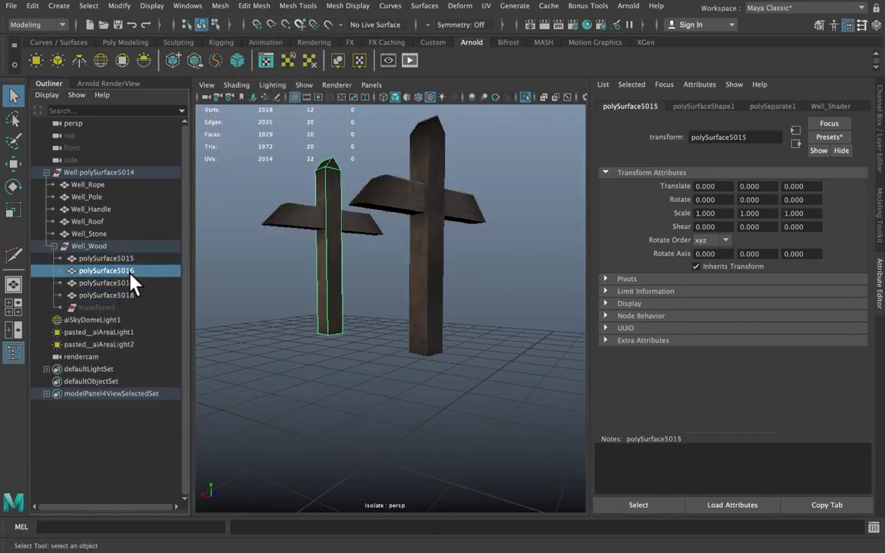
{"action": "left_click", "coordinate": [132, 296]}
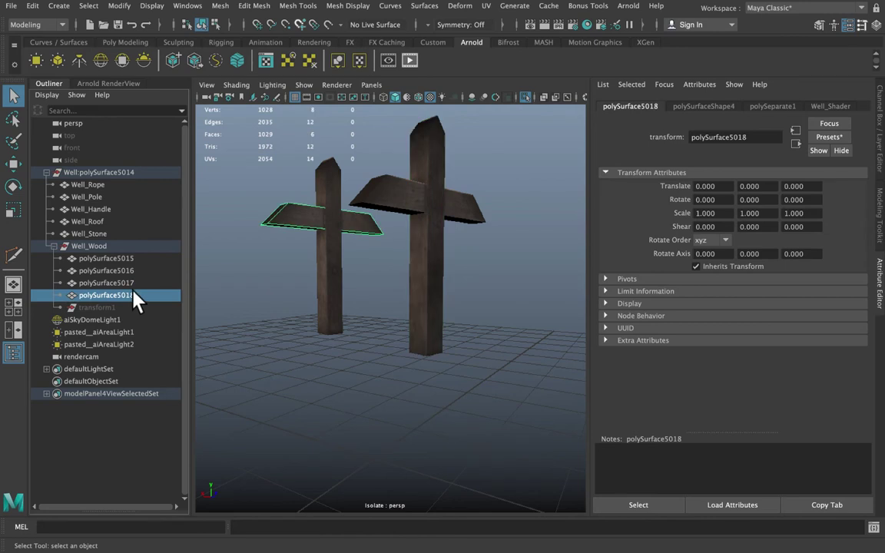
{"action": "left_click", "coordinate": [376, 206]}
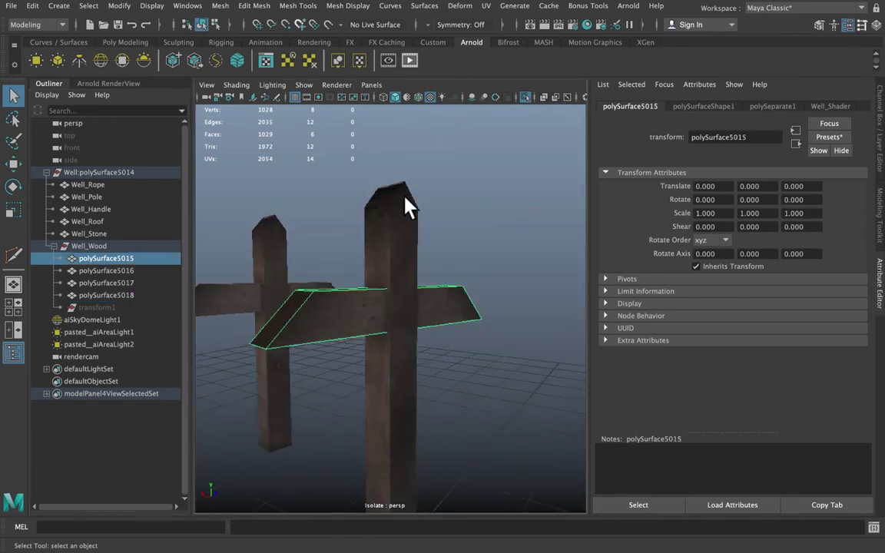
{"action": "key", "text": "3"}
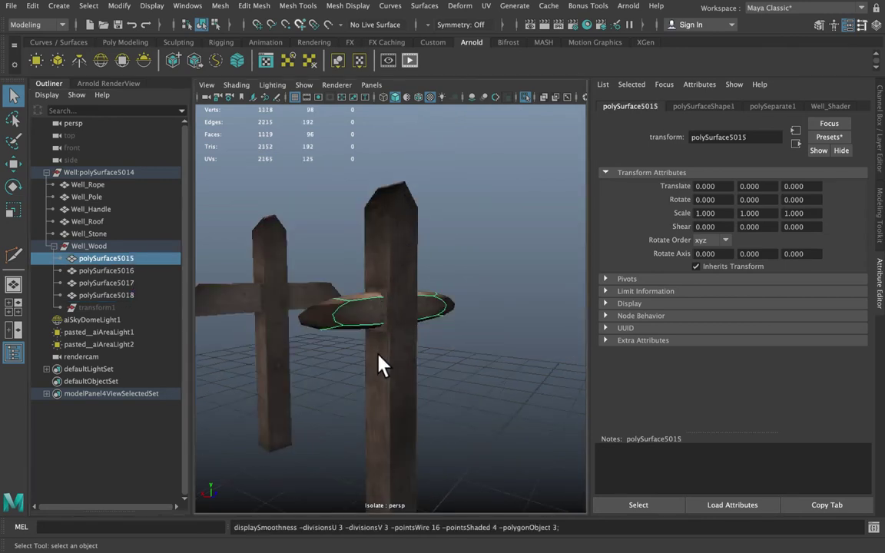
{"action": "key", "text": "1"}
Orbit the crosses and select posts and crossbeams in turn, ending on the front crossbeam.
{"action": "left_click_drag", "start_coordinate": [379, 363], "coordinate": [453, 325], "text": "alt"}
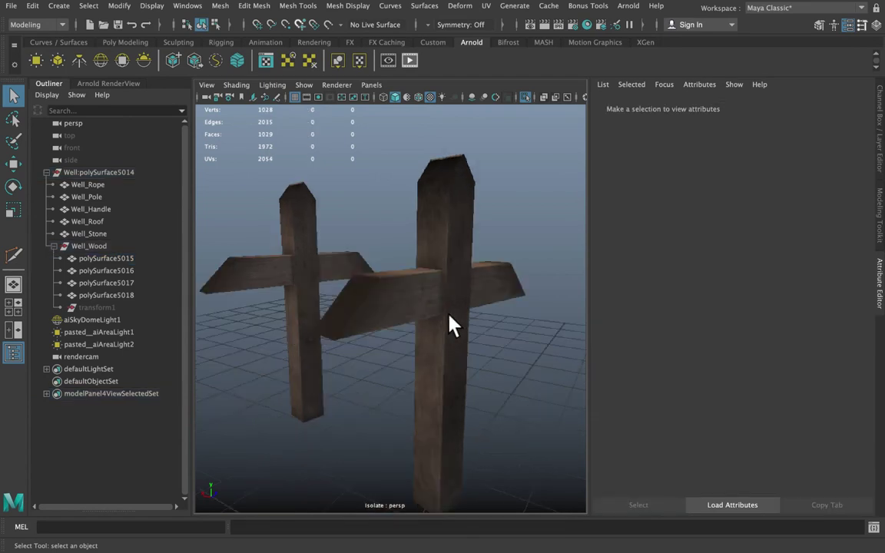
{"action": "left_click", "coordinate": [453, 326]}
{"action": "left_click", "coordinate": [374, 261]}
{"action": "left_click", "coordinate": [289, 232]}
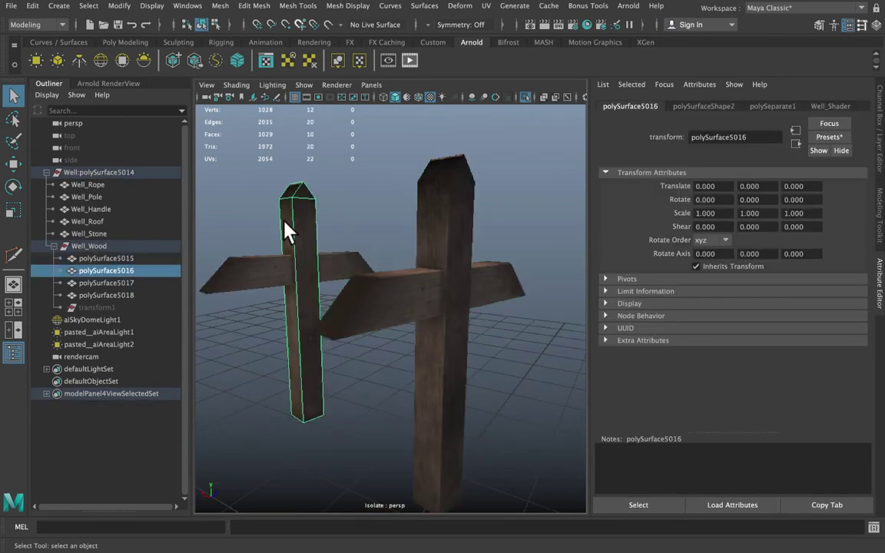
{"action": "left_click", "coordinate": [263, 286]}
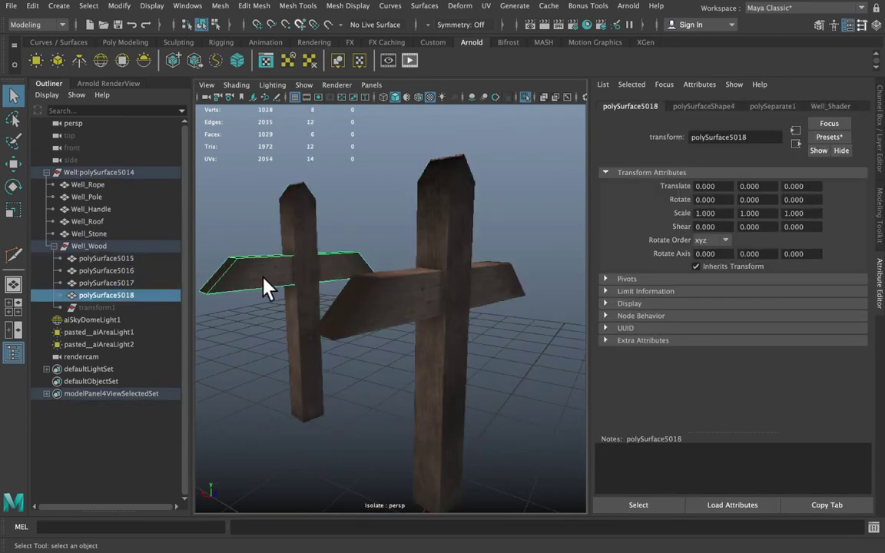
{"action": "left_click", "coordinate": [350, 331]}
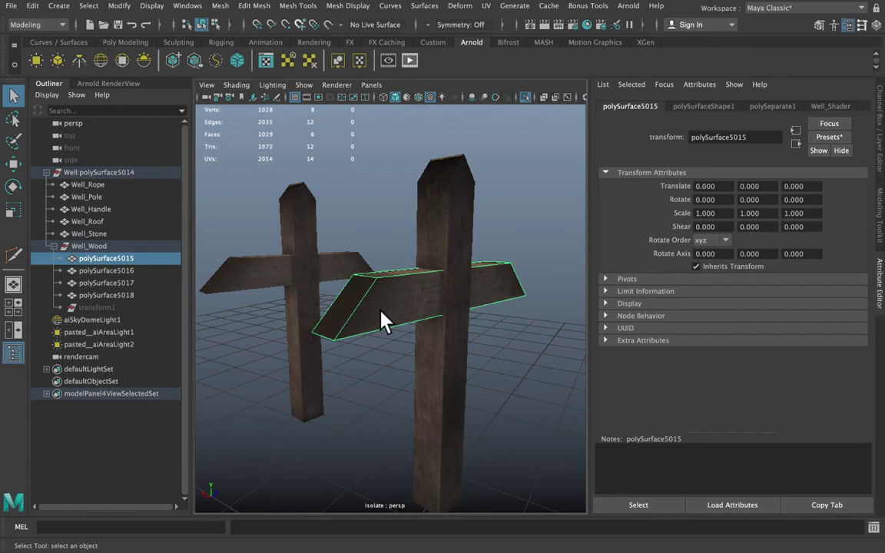
Cut four edge loops across the crossbeam with Multi-Cut, near its slanted and right ends.
{"action": "left_click", "coordinate": [819, 25]}
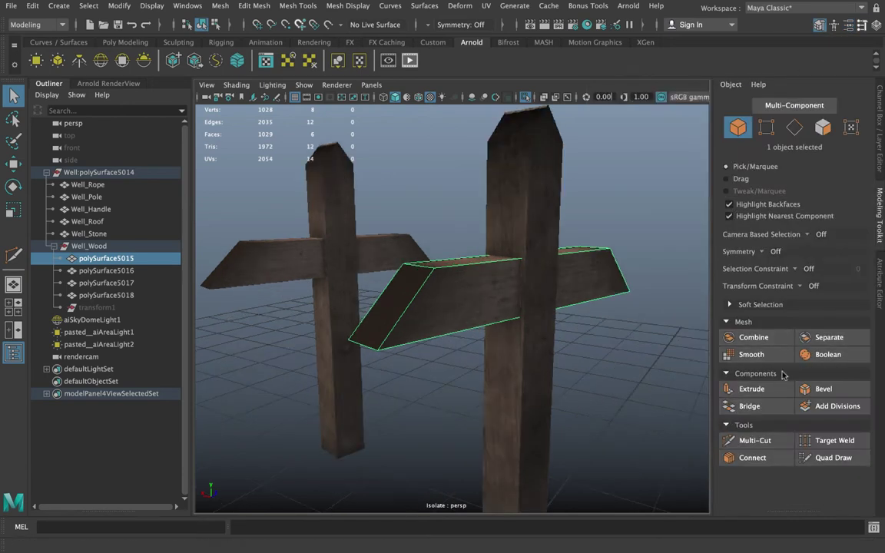
{"action": "left_click", "coordinate": [755, 441]}
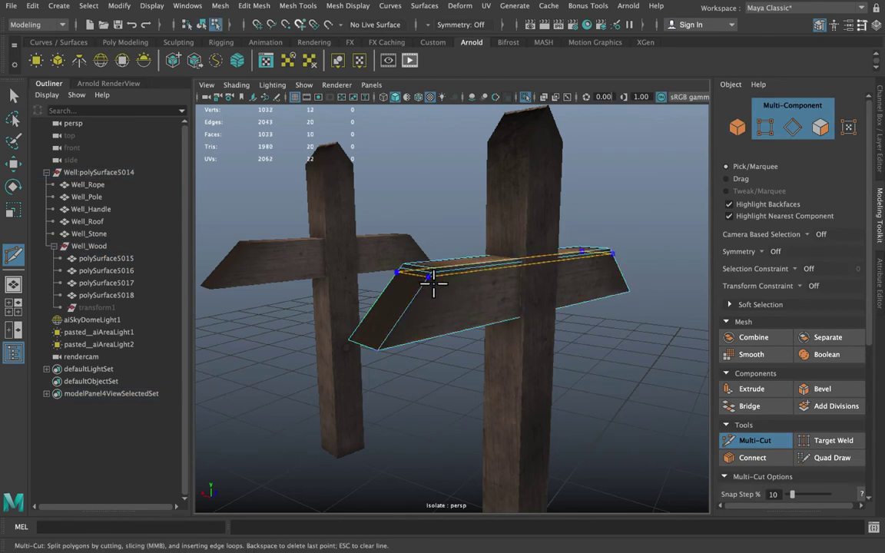
{"action": "left_click", "coordinate": [438, 271], "text": "ctrl"}
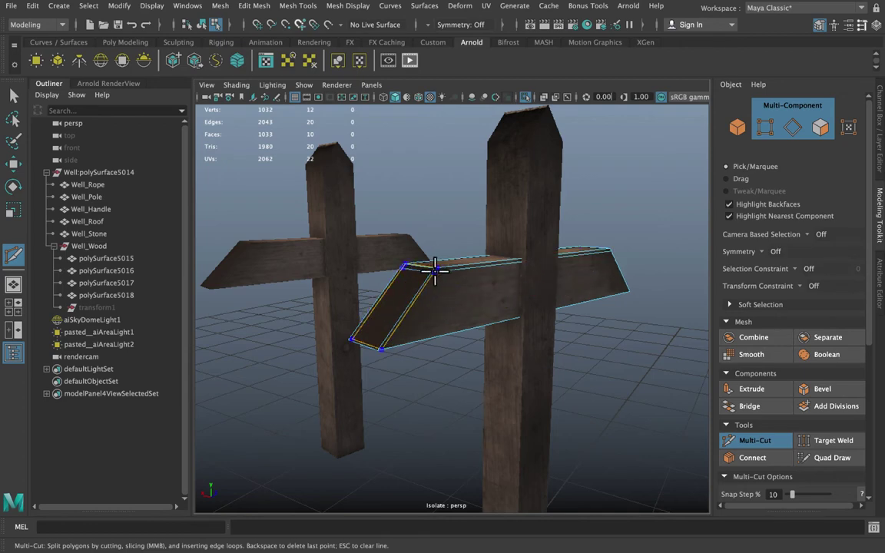
{"action": "left_click", "coordinate": [407, 276], "text": "ctrl"}
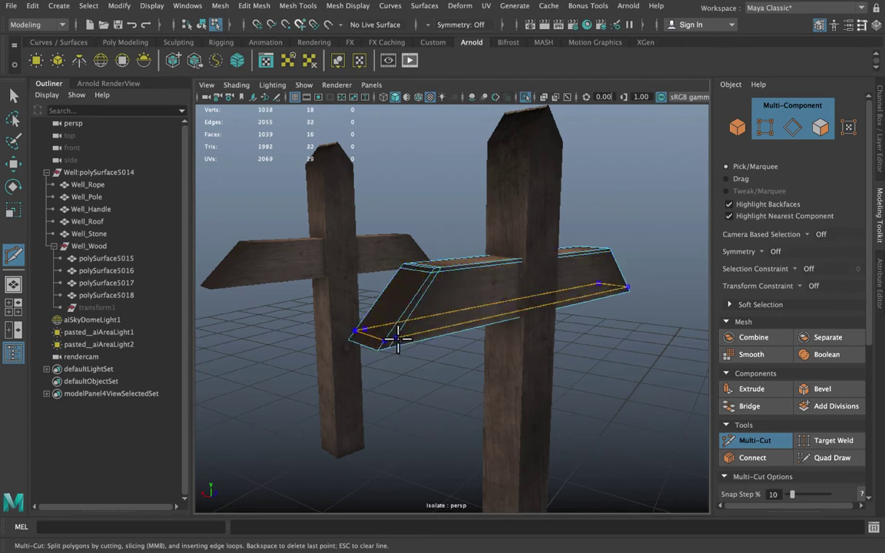
{"action": "left_click", "coordinate": [604, 263], "text": "ctrl"}
{"action": "left_click_drag", "start_coordinate": [603, 263], "coordinate": [641, 286], "text": "alt"}
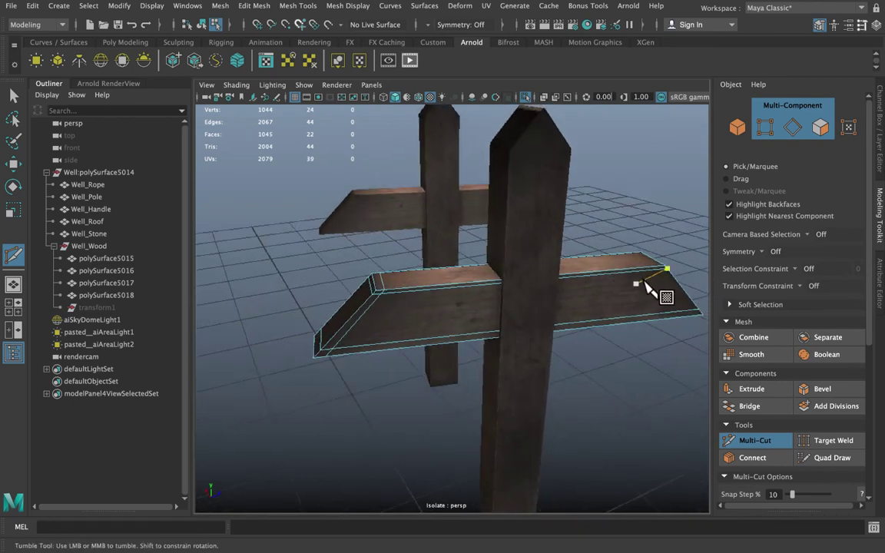
{"action": "left_click", "coordinate": [659, 265], "text": "ctrl"}
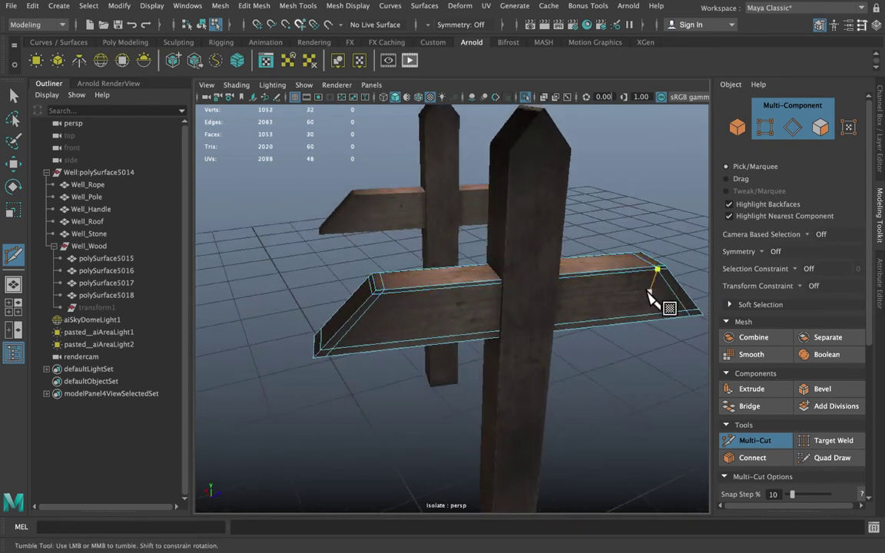
Check the beam's smoothed preview, then insert an edge loop along its length.
{"action": "key", "text": "3"}
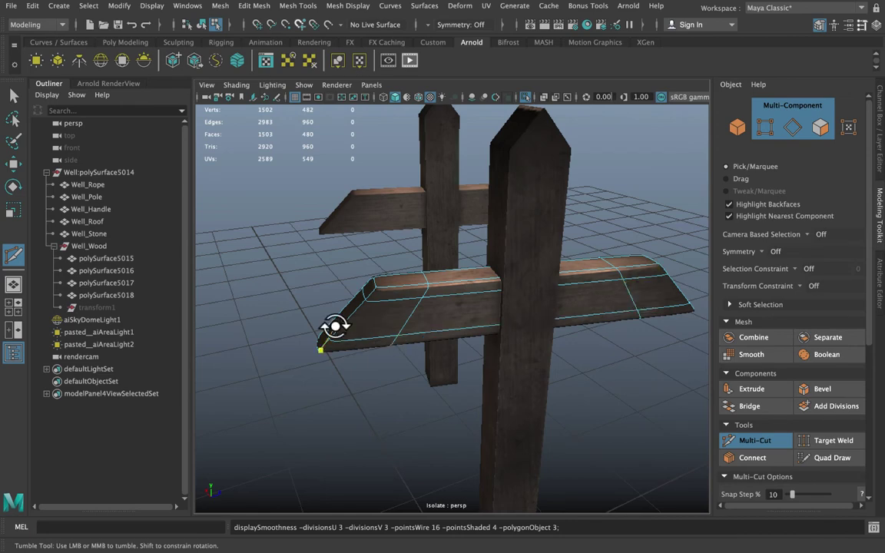
{"action": "left_click_drag", "start_coordinate": [336, 326], "coordinate": [401, 332], "text": "alt"}
{"action": "key", "text": "1"}
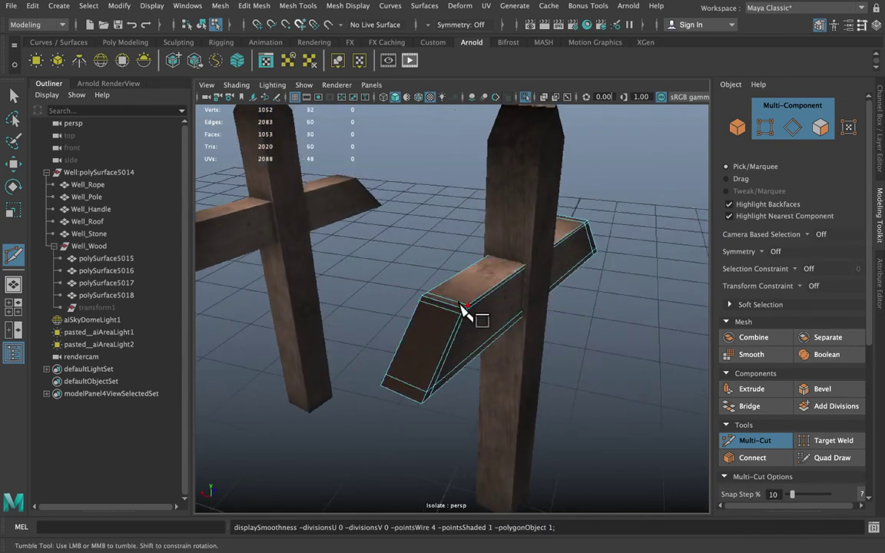
{"action": "key", "text": "ctrl"}
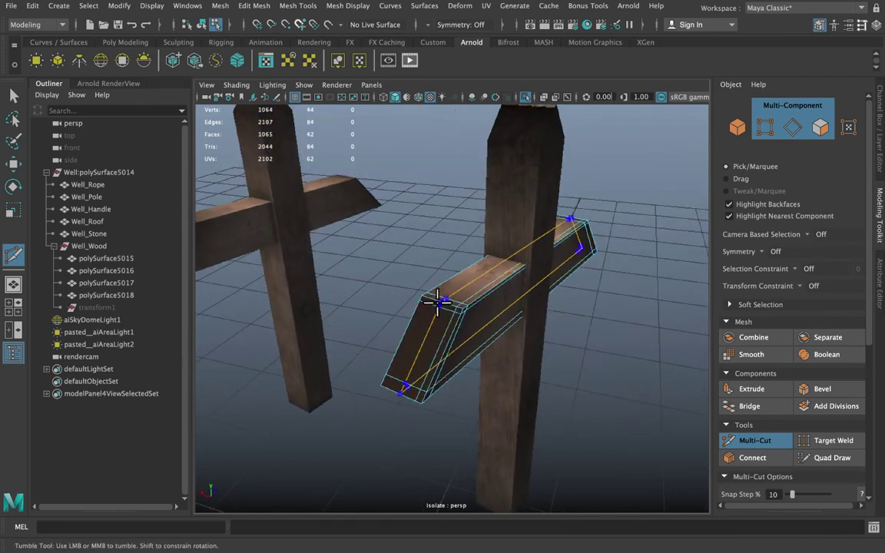
{"action": "left_click", "coordinate": [428, 301], "text": "ctrl"}
Preview the crossbeam smoothed again and return to object selection.
{"action": "key", "text": "3"}
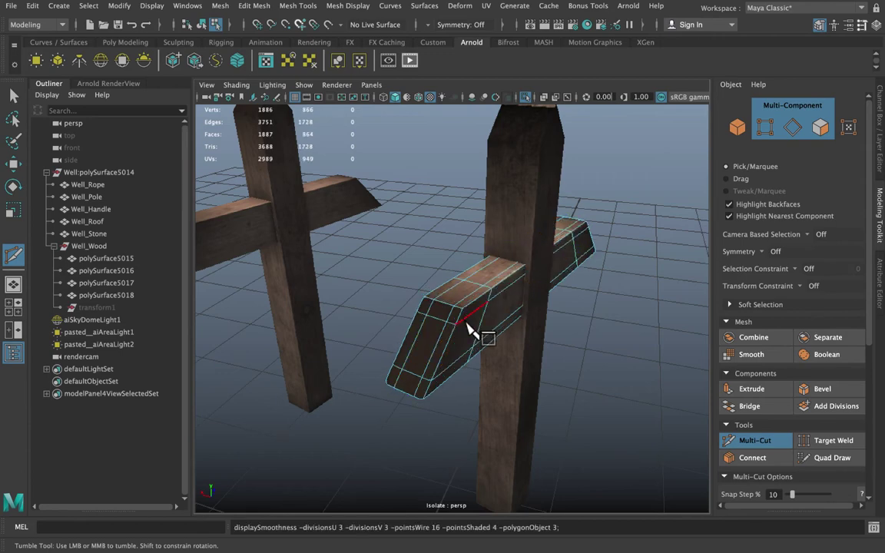
{"action": "left_click_drag", "start_coordinate": [606, 298], "coordinate": [606, 301], "text": "alt"}
{"action": "right_click_drag", "start_coordinate": [575, 280], "coordinate": [629, 184]}
{"action": "key", "text": "w"}
{"action": "left_click", "coordinate": [612, 323]}
{"action": "left_click_drag", "start_coordinate": [612, 323], "coordinate": [579, 326], "text": "alt"}
Orbit and pan around the two isolated wooden crosses to inspect them from several angles.
{"action": "scroll", "coordinate": [527, 331], "scroll_direction": "up", "scroll_amount": 2}
{"action": "left_click_drag", "start_coordinate": [523, 327], "coordinate": [566, 340], "text": "alt"}
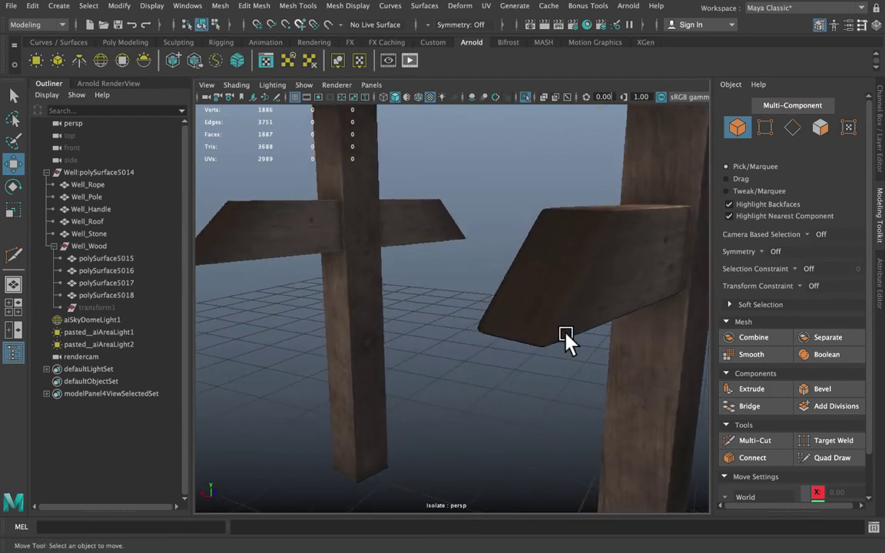
{"action": "left_click_drag", "start_coordinate": [523, 312], "coordinate": [255, 206], "text": "alt"}
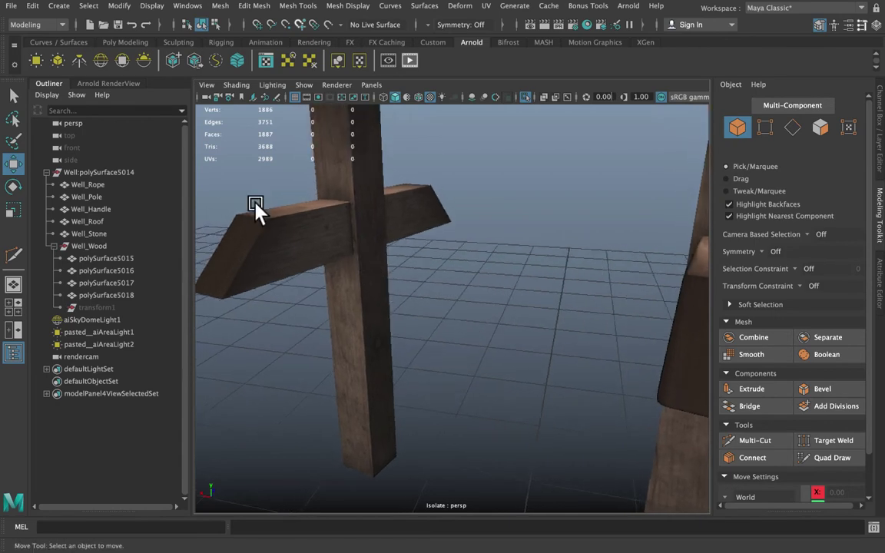
{"action": "left_click_drag", "start_coordinate": [461, 247], "coordinate": [488, 283], "text": "alt"}
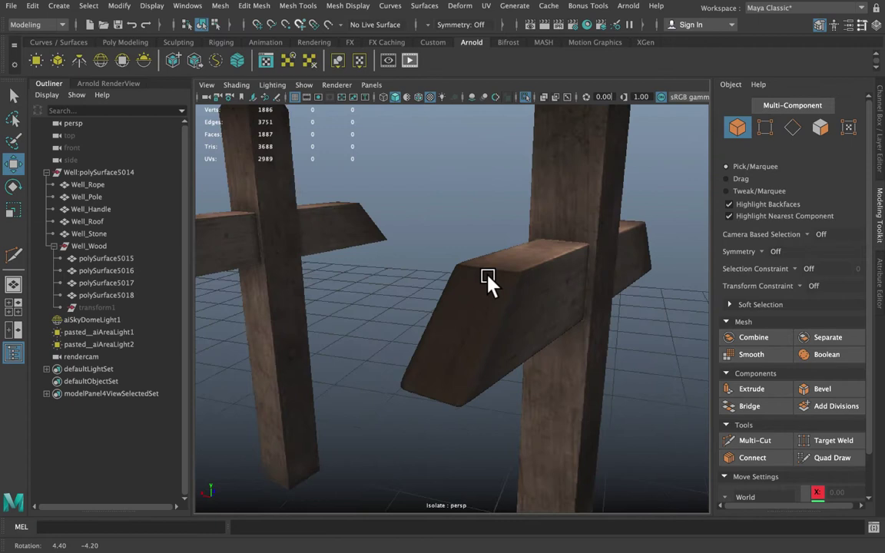
{"action": "middle_click_drag", "start_coordinate": [488, 283], "coordinate": [453, 288], "text": "alt"}
{"action": "left_click_drag", "start_coordinate": [453, 286], "coordinate": [467, 256], "text": "alt"}
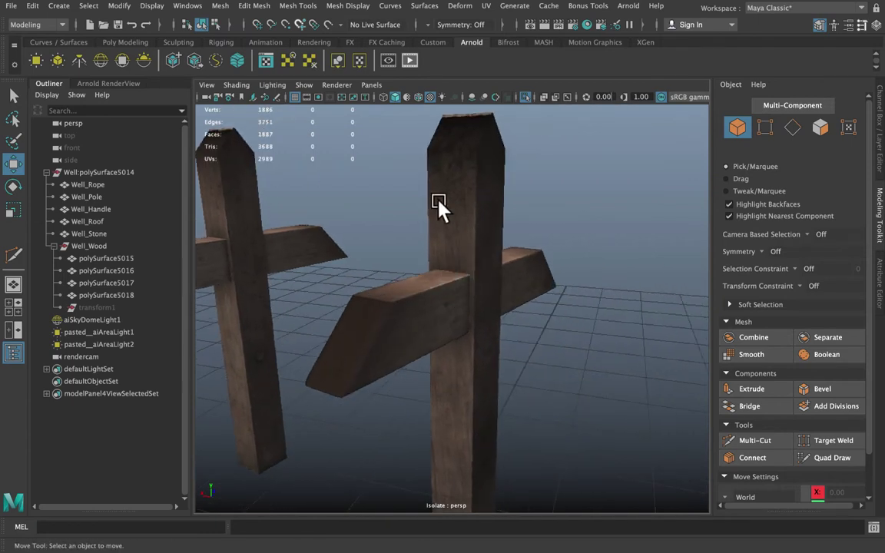
{"action": "left_click_drag", "start_coordinate": [438, 204], "coordinate": [391, 267], "text": "alt"}
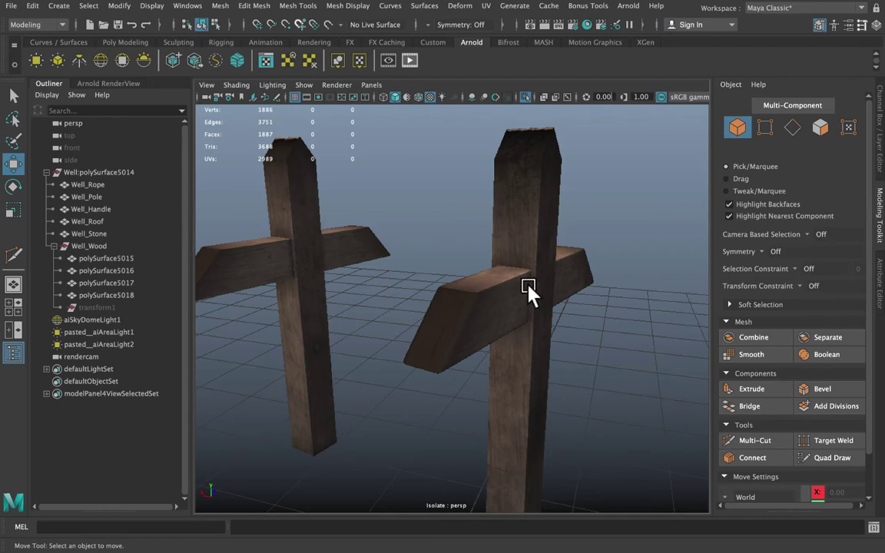
{"action": "mouse_move", "coordinate": [529, 291]}
{"action": "left_mouse_down", "text": "alt"}
{"action": "mouse_move", "coordinate": [539, 335]}
{"action": "mouse_move", "coordinate": [547, 335]}
{"action": "mouse_move", "coordinate": [529, 336]}
{"action": "mouse_move", "coordinate": [509, 306]}
{"action": "mouse_move", "coordinate": [530, 291]}
{"action": "left_mouse_up", "text": "alt"}
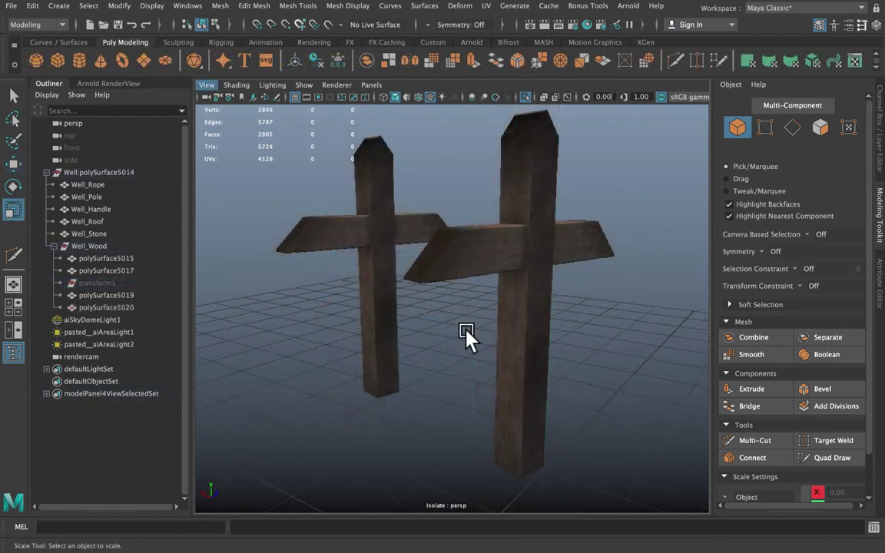
{"action": "left_click", "coordinate": [481, 256]}
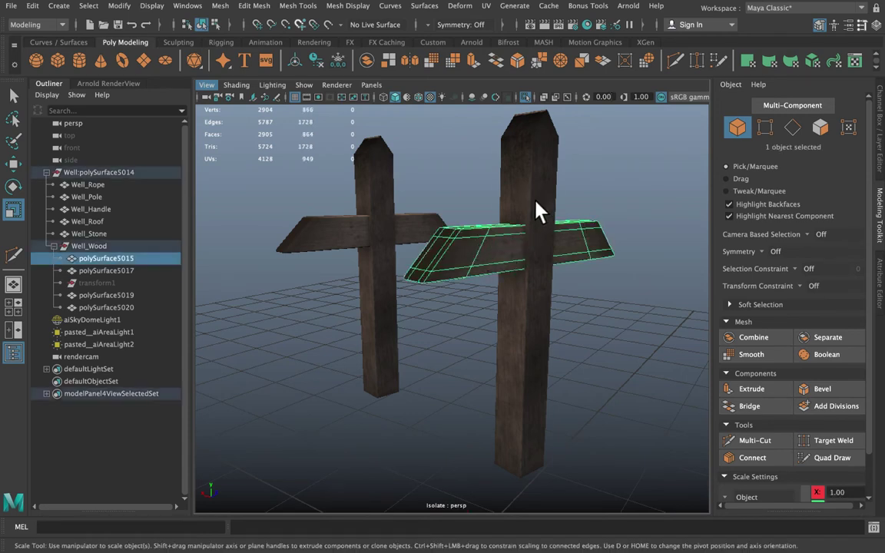
{"action": "left_click", "coordinate": [520, 231], "text": "shift"}
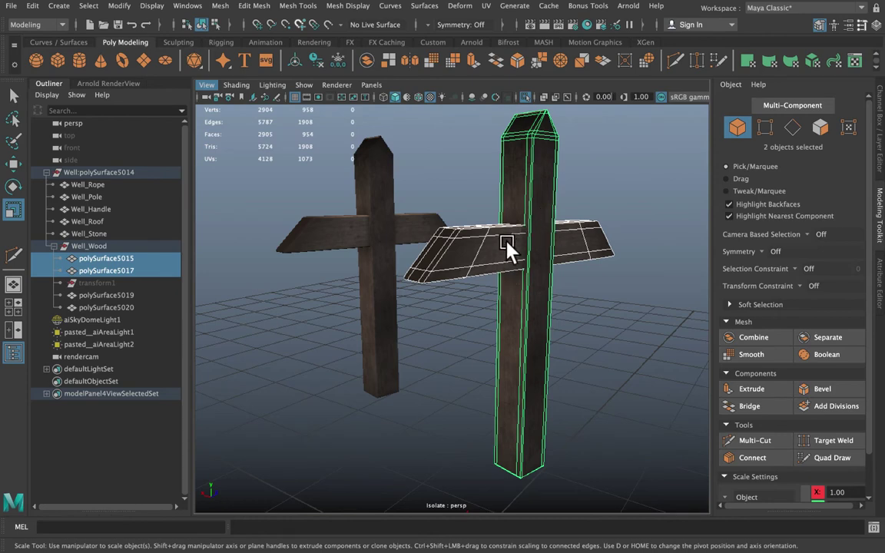
{"action": "left_click", "coordinate": [422, 302]}
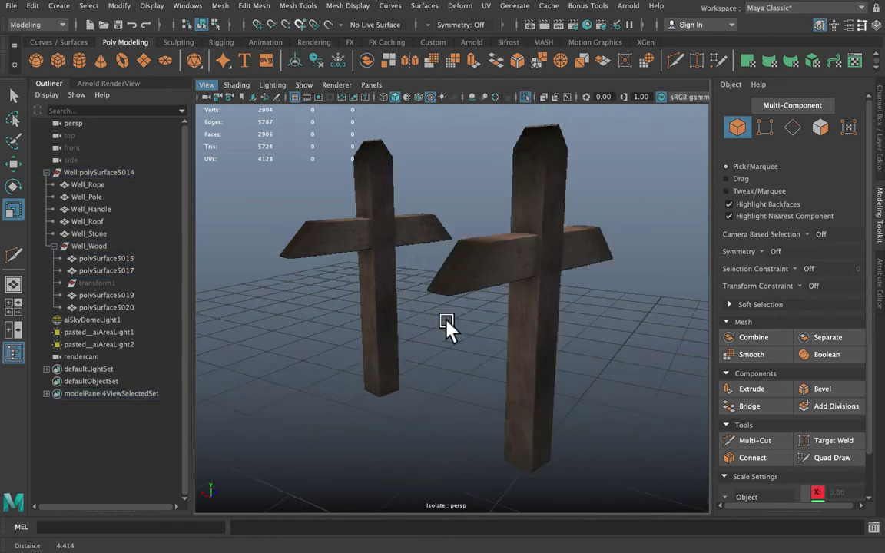
{"action": "scroll", "coordinate": [521, 319], "scroll_direction": "up", "scroll_amount": 5}
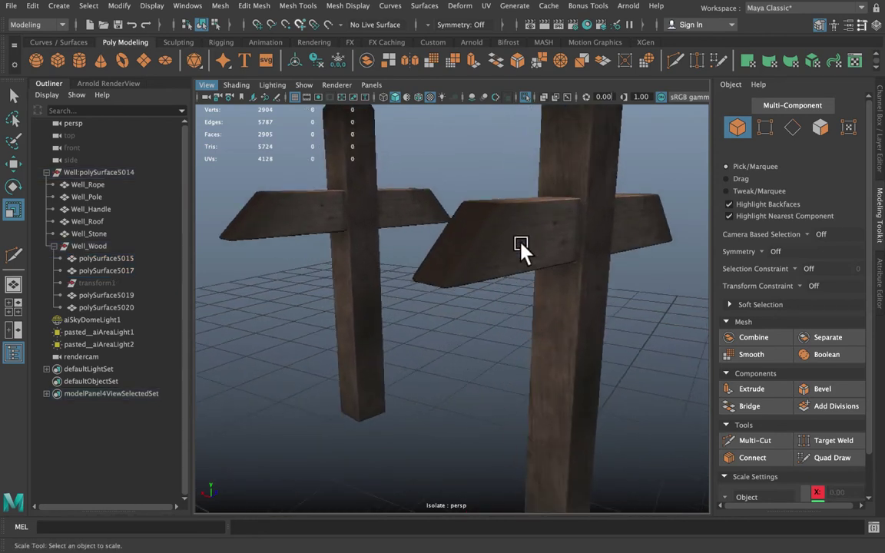
{"action": "left_click", "coordinate": [521, 246]}
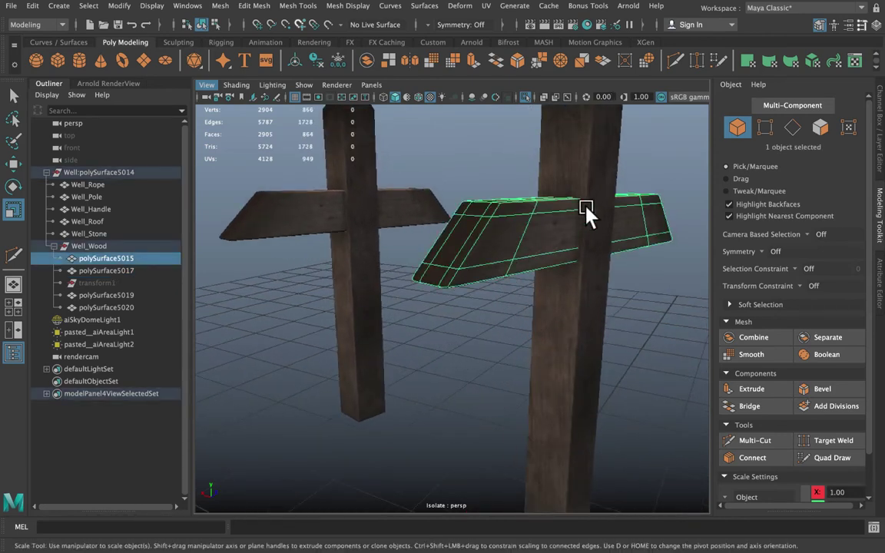
{"action": "left_click", "coordinate": [524, 270]}
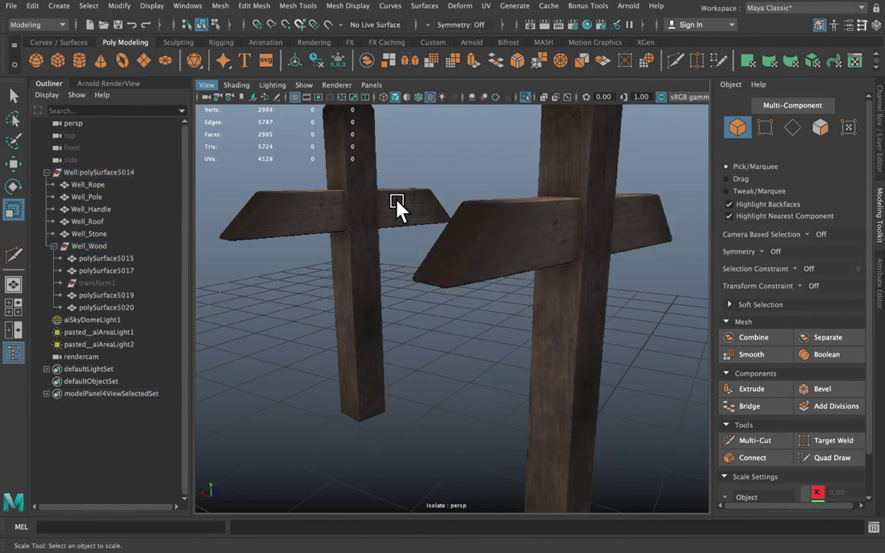
In the UV Editor, select the tall right post and slightly rescale its UV shell.
{"action": "left_click", "coordinate": [191, 7]}
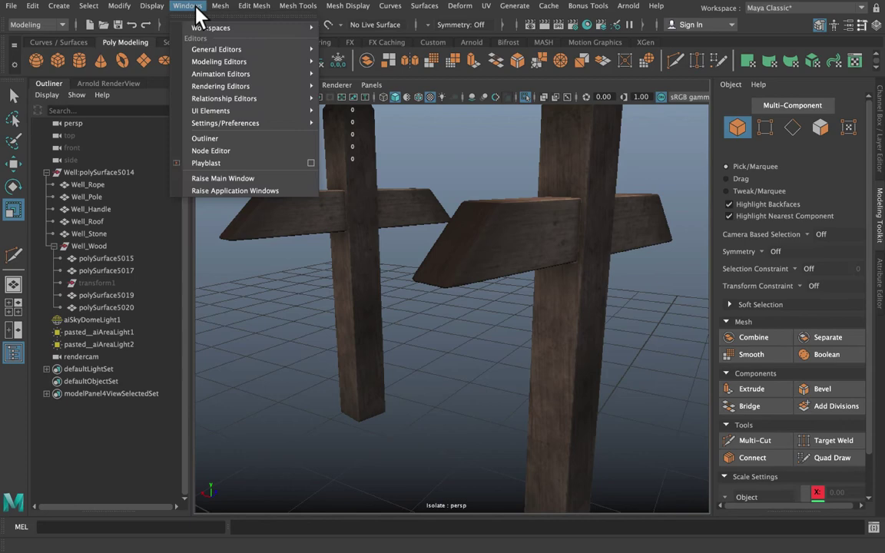
{"action": "mouse_move", "coordinate": [293, 61]}
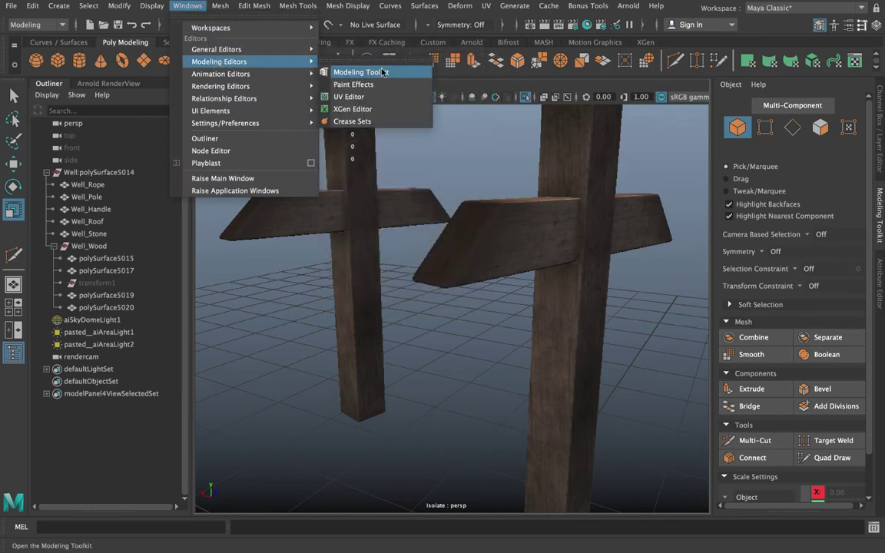
{"action": "left_click", "coordinate": [366, 97]}
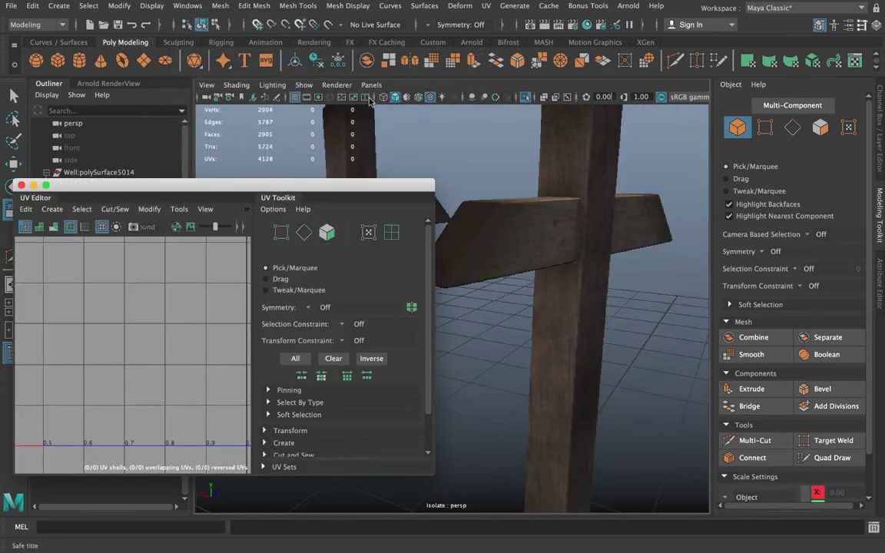
{"action": "left_click", "coordinate": [550, 228]}
{"action": "left_click", "coordinate": [603, 228]}
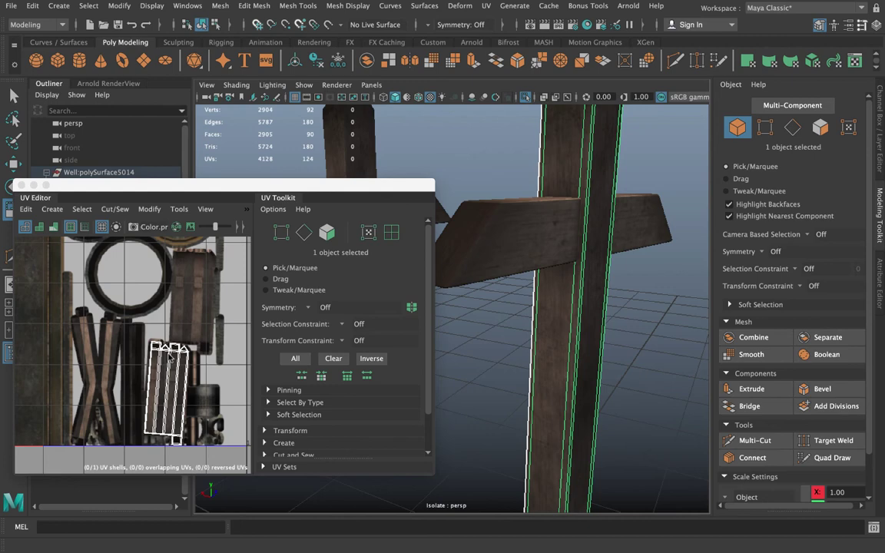
{"action": "scroll", "coordinate": [144, 350], "scroll_direction": "down", "scroll_amount": 3}
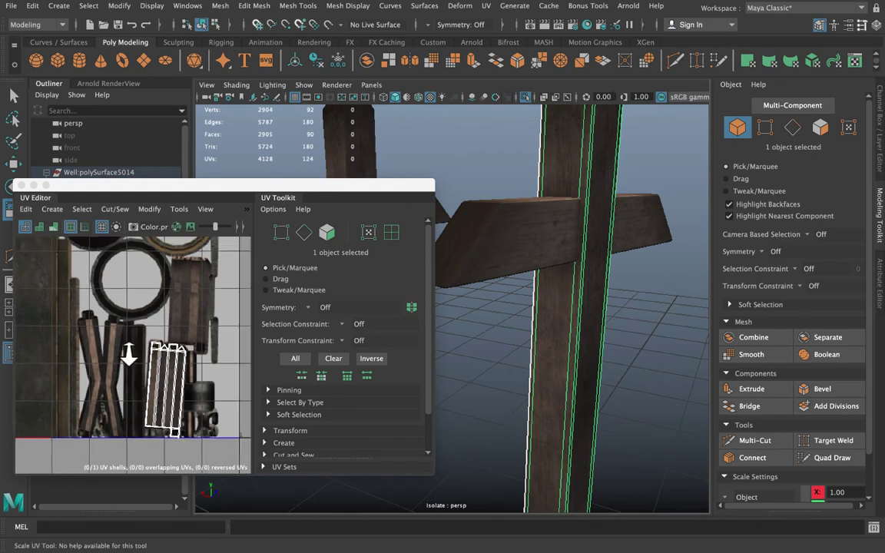
{"action": "middle_click_drag", "start_coordinate": [145, 350], "coordinate": [107, 330], "text": "alt"}
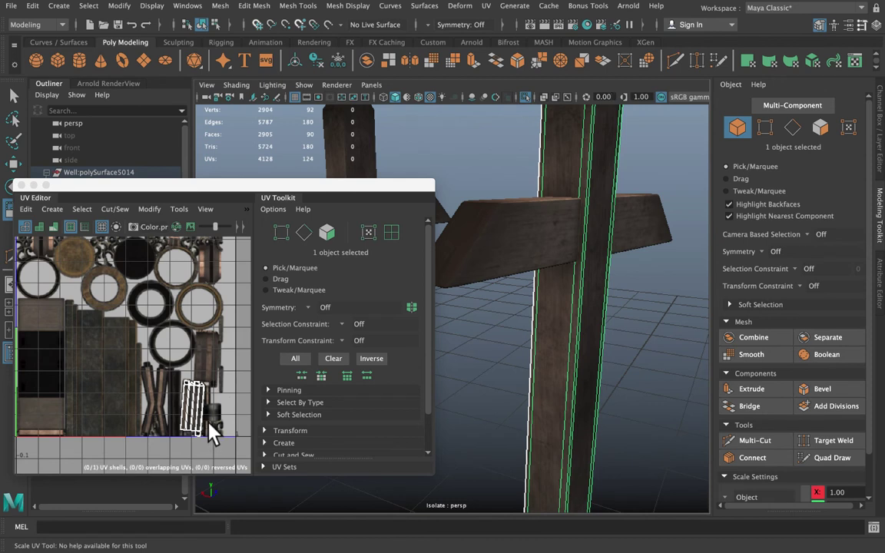
{"action": "left_click_drag", "start_coordinate": [208, 426], "coordinate": [201, 404]}
Close the UV Editor and return to the full well scene with nothing selected.
{"action": "left_click", "coordinate": [22, 186]}
{"action": "key", "text": "a"}
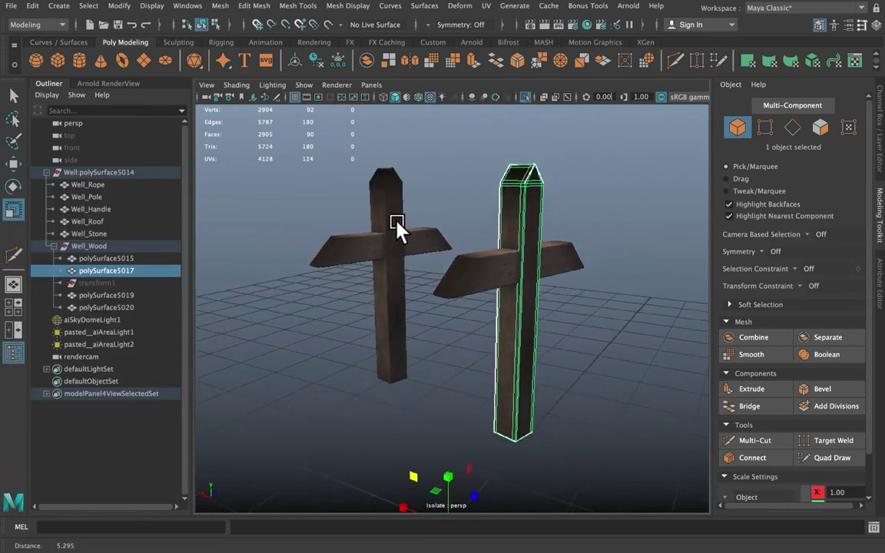
{"action": "left_click", "coordinate": [461, 196]}
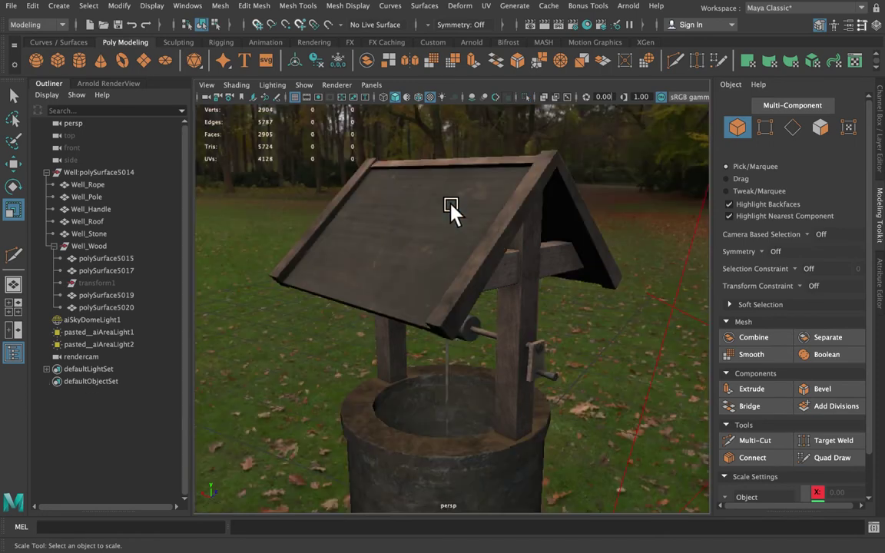
{"action": "left_click_drag", "start_coordinate": [430, 312], "coordinate": [453, 286], "text": "alt"}
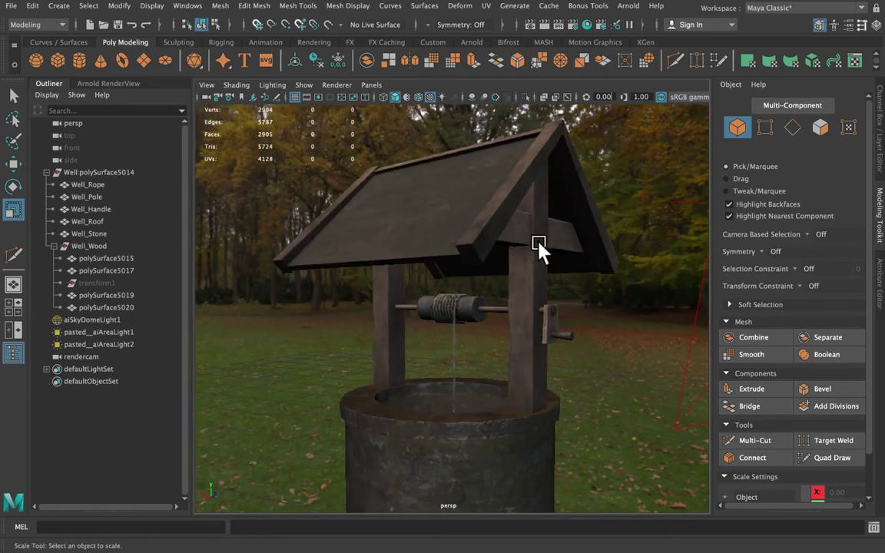
Select Well_Handle, frame it, and orbit around it to inspect it.
{"action": "left_click", "coordinate": [551, 329]}
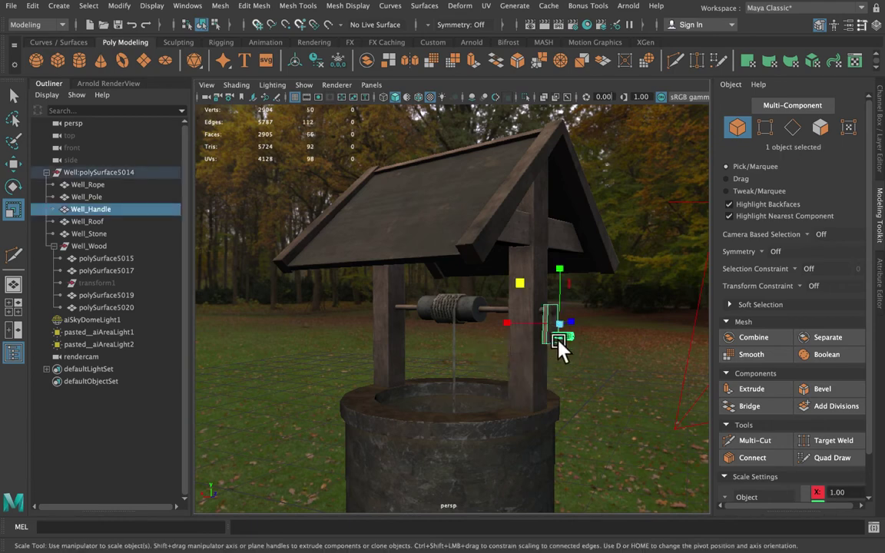
{"action": "key", "text": "f"}
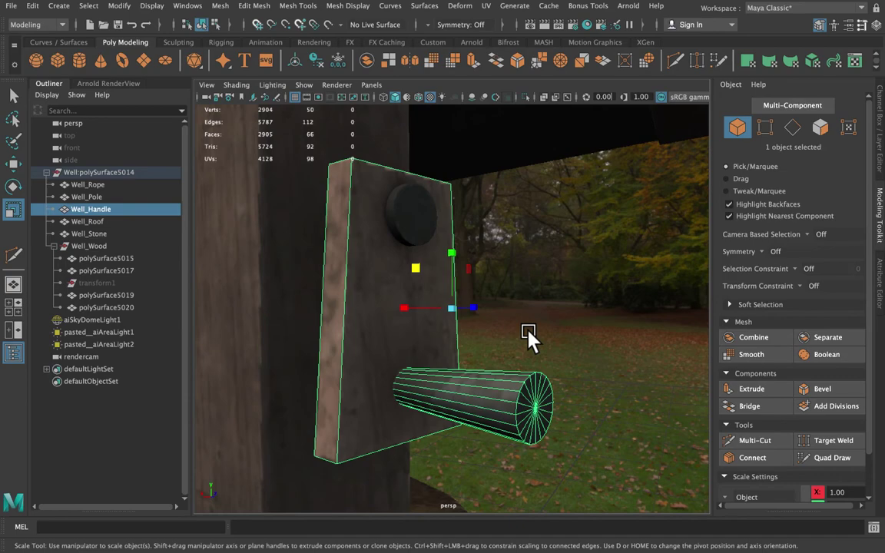
{"action": "left_click_drag", "start_coordinate": [515, 321], "coordinate": [430, 302], "text": "alt"}
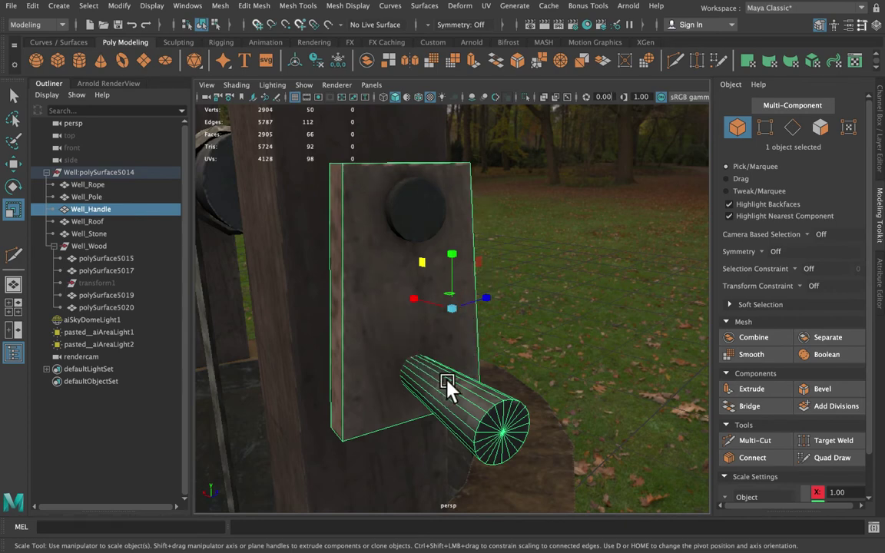
{"action": "left_click_drag", "start_coordinate": [476, 333], "coordinate": [503, 310], "text": "alt"}
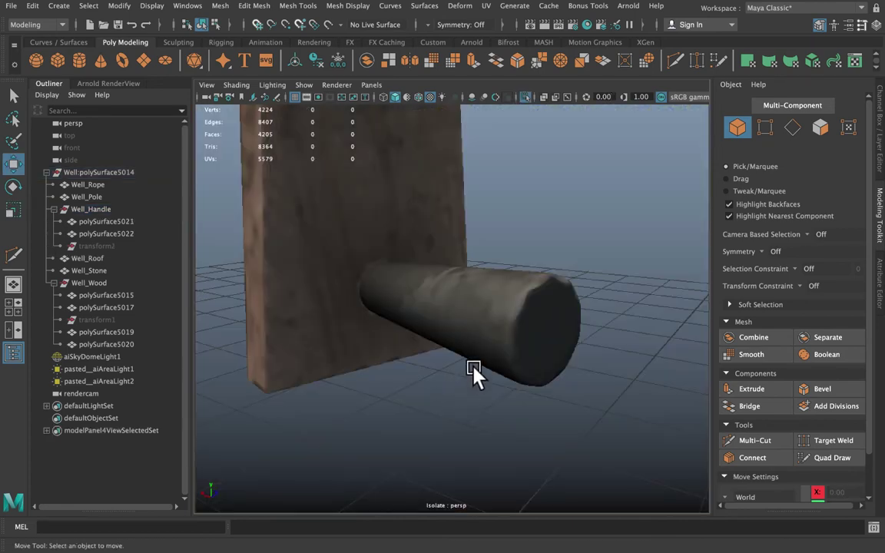
{"action": "left_click", "coordinate": [496, 285]}
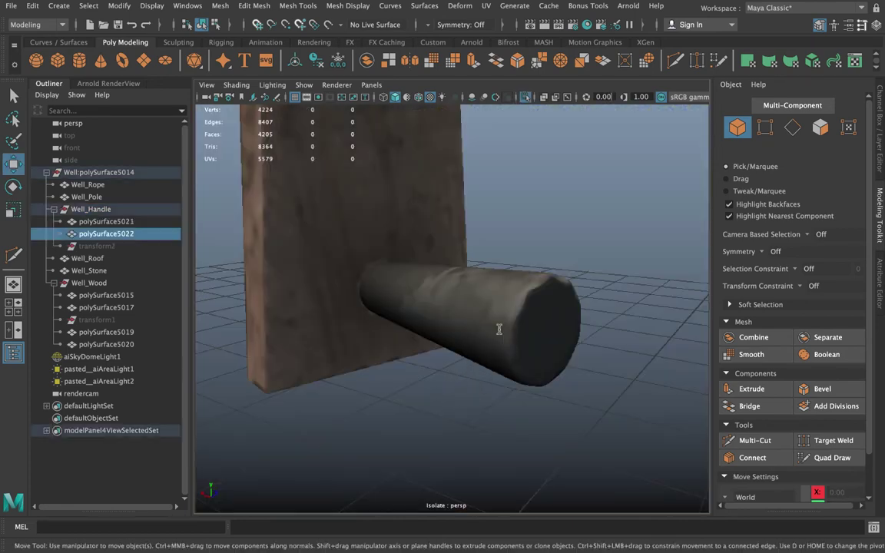
{"action": "key", "text": "1"}
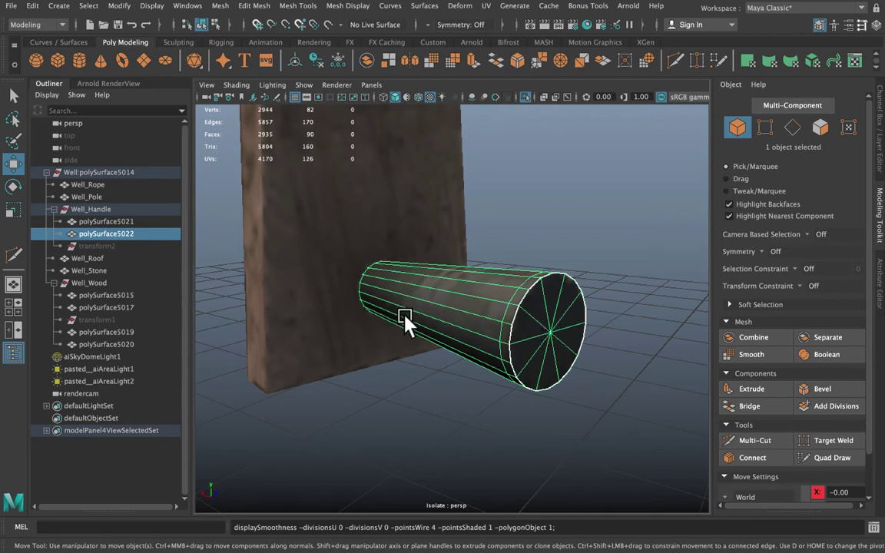
{"action": "mouse_move", "coordinate": [424, 303]}
{"action": "right_mouse_down", "text": "alt"}
{"action": "mouse_move", "coordinate": [425, 326]}
{"action": "mouse_move", "coordinate": [427, 306]}
{"action": "mouse_move", "coordinate": [432, 326]}
{"action": "mouse_move", "coordinate": [417, 303]}
{"action": "right_mouse_up", "text": "alt"}
{"action": "left_click", "coordinate": [351, 273]}
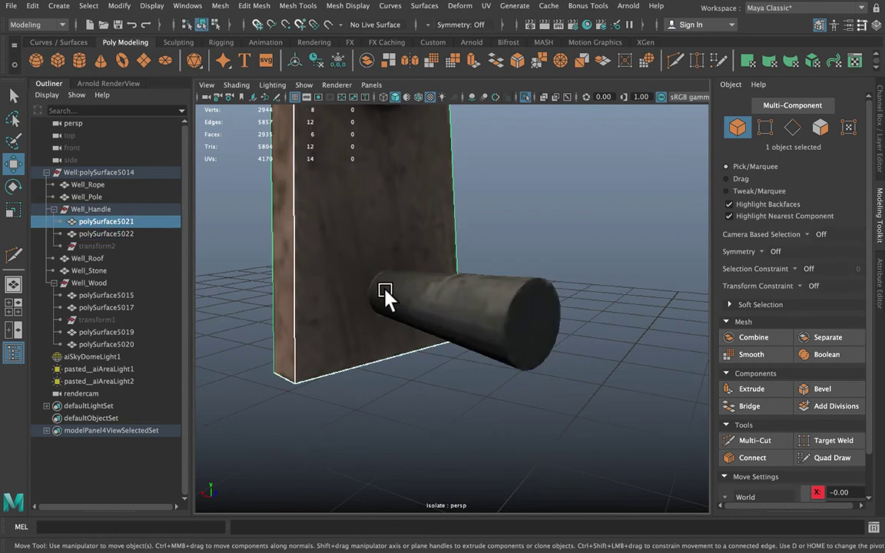
{"action": "left_click", "coordinate": [453, 316]}
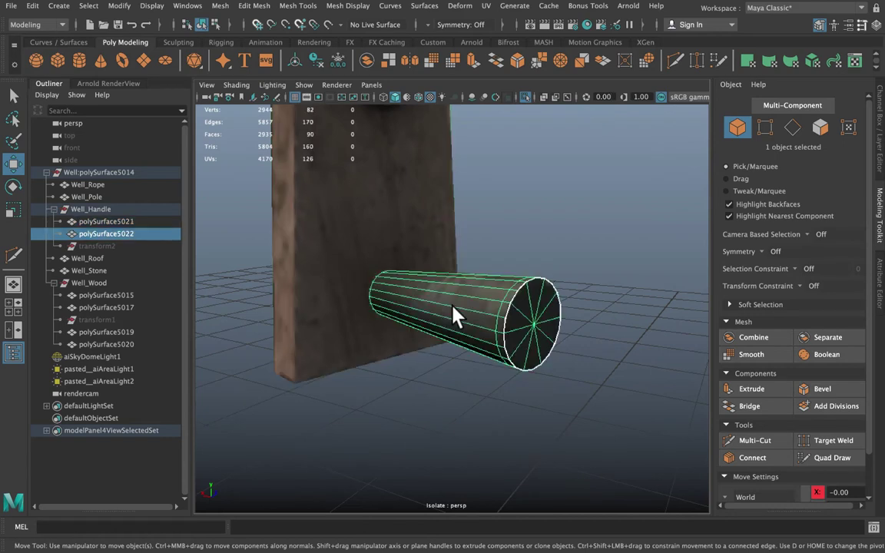
{"action": "left_click", "coordinate": [427, 382]}
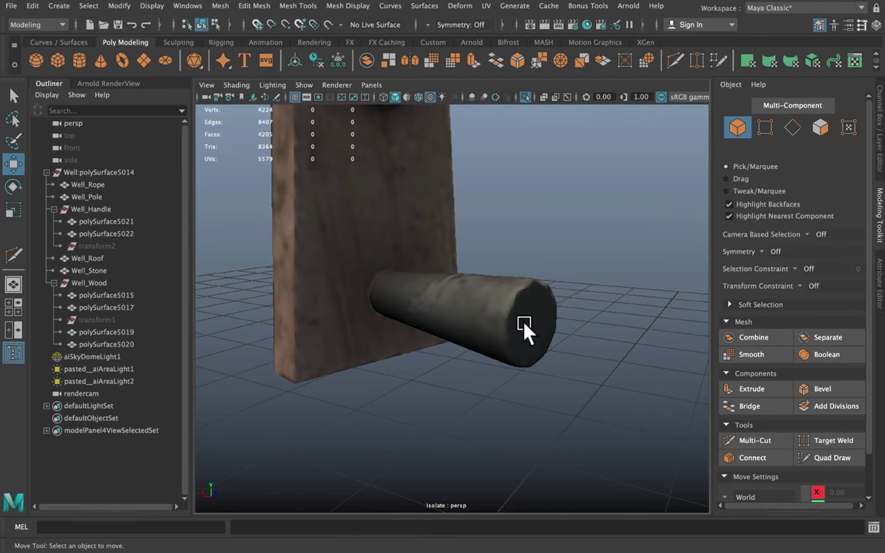
{"action": "left_click", "coordinate": [339, 270]}
Bevel the wooden crank plate's edges with 3 segments at fraction 0.7, then show the whole well again.
{"action": "key", "text": "f"}
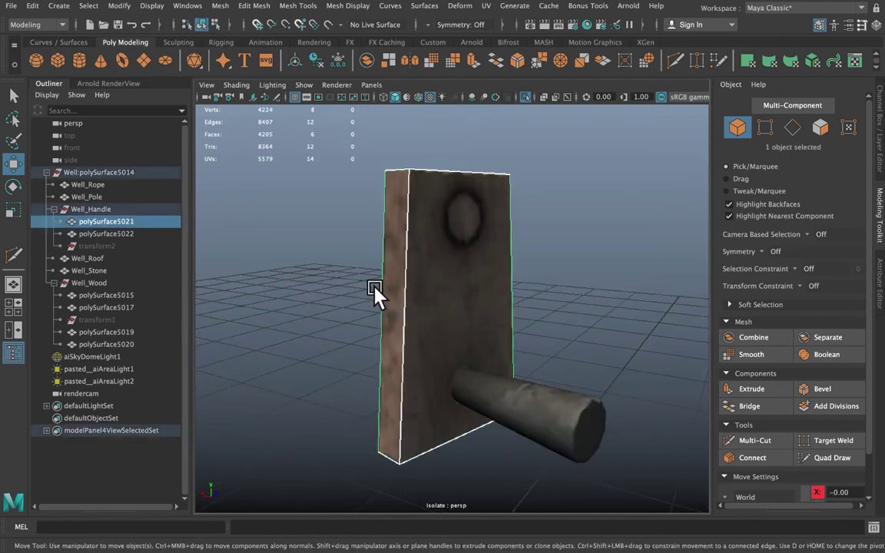
{"action": "left_click_drag", "start_coordinate": [510, 322], "coordinate": [288, 324], "text": "alt"}
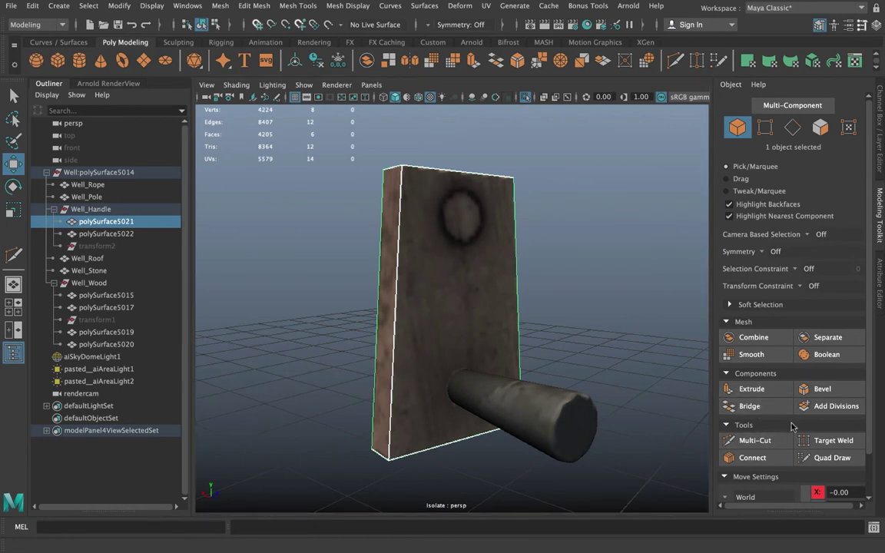
{"action": "left_click", "coordinate": [819, 389]}
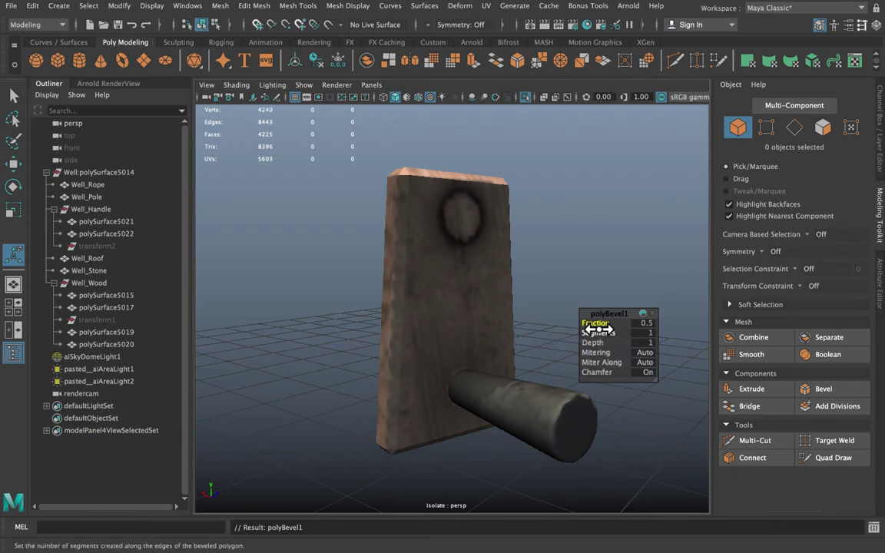
{"action": "mouse_move", "coordinate": [598, 333]}
{"action": "left_mouse_down"}
{"action": "mouse_move", "coordinate": [612, 333]}
{"action": "mouse_move", "coordinate": [598, 333]}
{"action": "mouse_move", "coordinate": [598, 323]}
{"action": "left_mouse_up"}
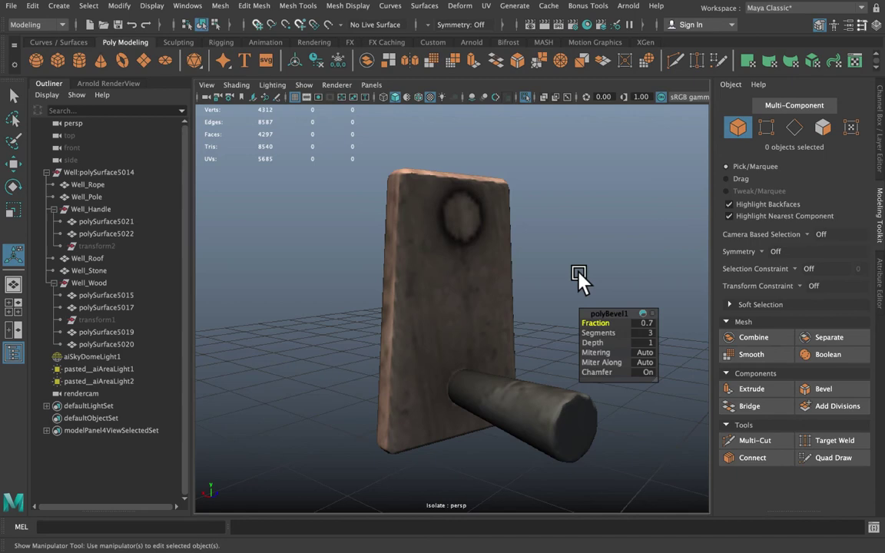
{"action": "left_click", "coordinate": [555, 286]}
{"action": "key", "text": "ctrl+1"}
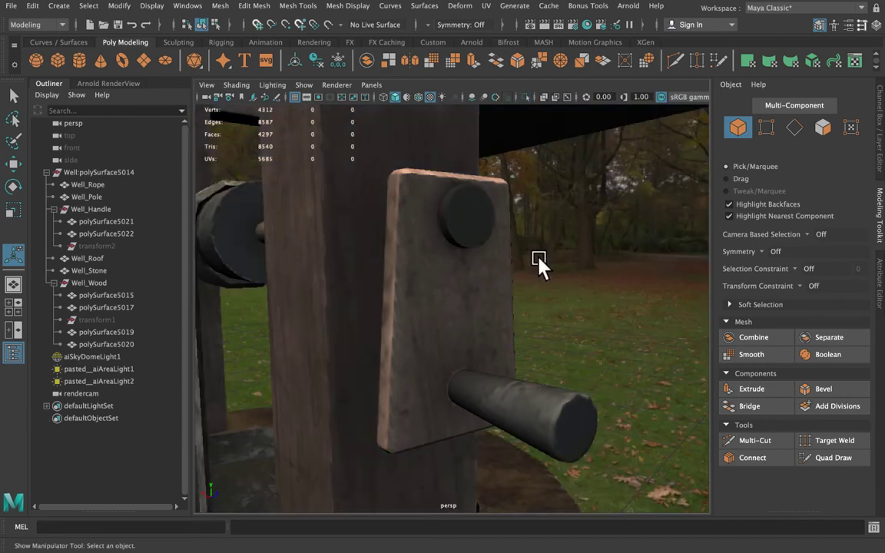
{"action": "left_click_drag", "start_coordinate": [598, 290], "coordinate": [465, 259], "text": "alt"}
Isolate the Well_Pole mesh and frame it for a closer look.
{"action": "left_click", "coordinate": [466, 259]}
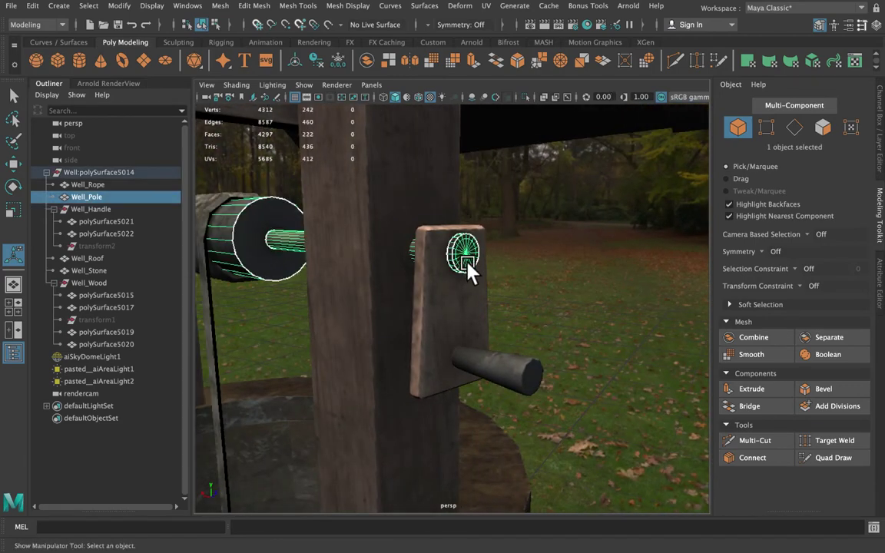
{"action": "key", "text": "ctrl+1"}
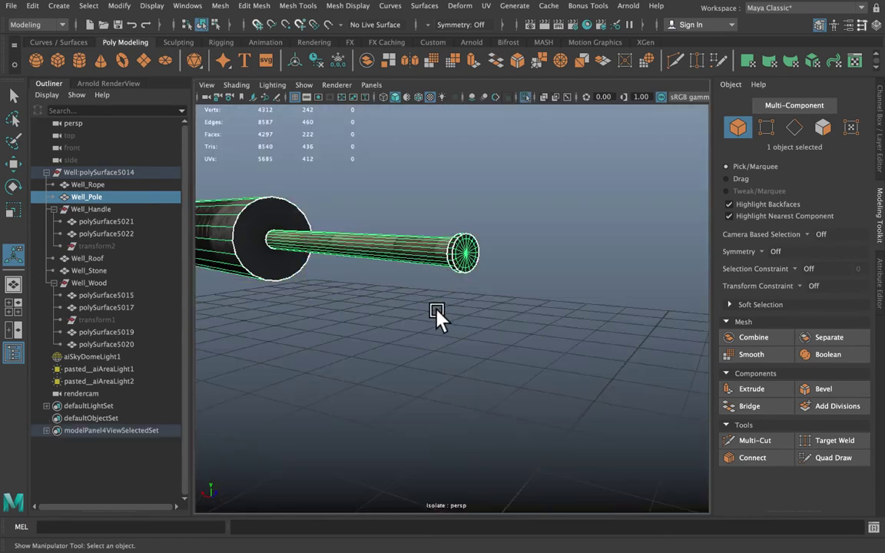
{"action": "key", "text": "f"}
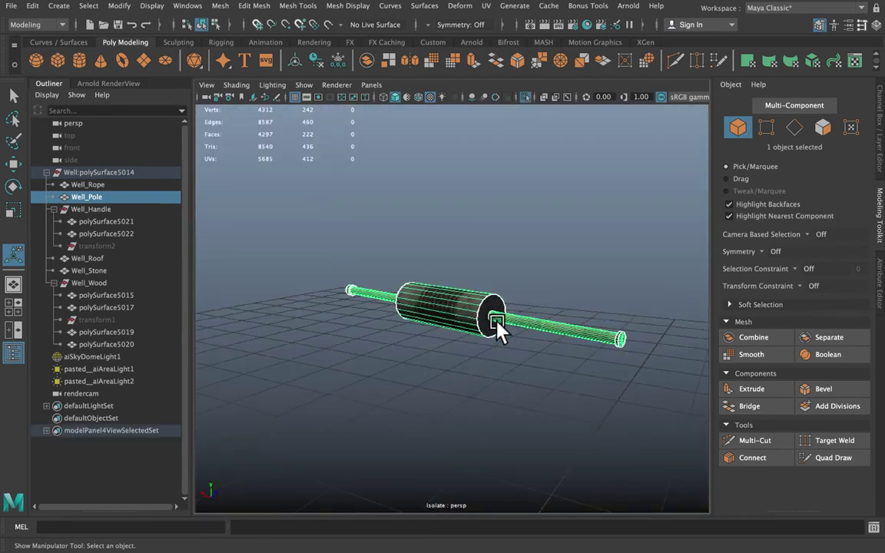
{"action": "left_click_drag", "start_coordinate": [497, 323], "coordinate": [551, 307], "text": "alt"}
{"action": "left_click_drag", "start_coordinate": [577, 341], "coordinate": [457, 301], "text": "alt"}
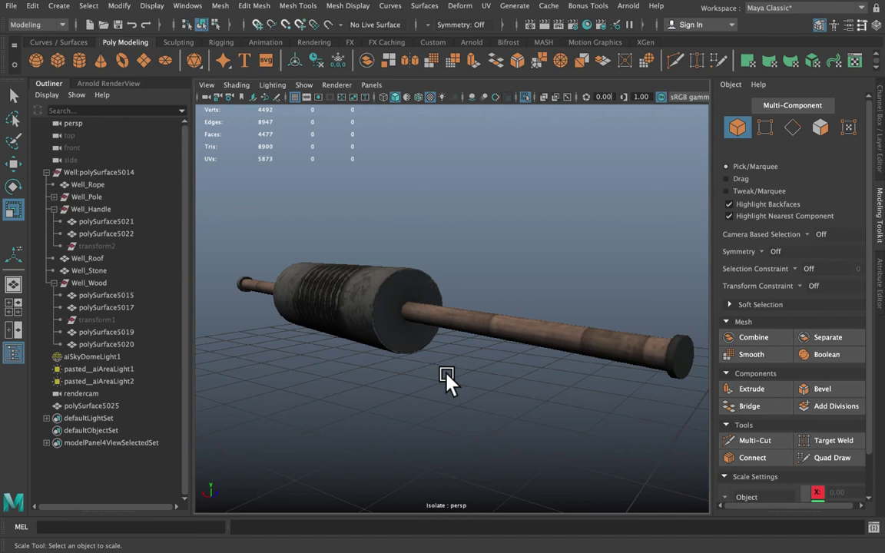
Switch the long pole polySurface5025 to smooth mesh preview, then frame the drum.
{"action": "left_click", "coordinate": [492, 326]}
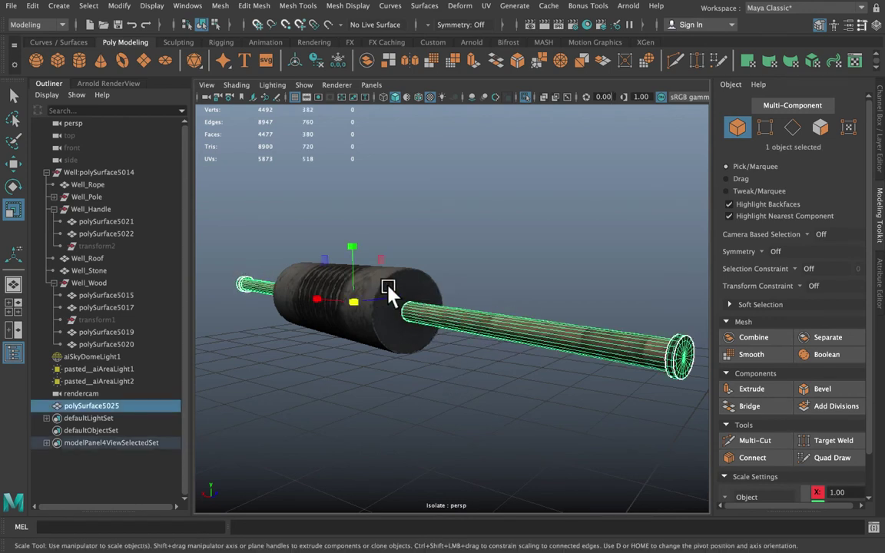
{"action": "left_click", "coordinate": [416, 274]}
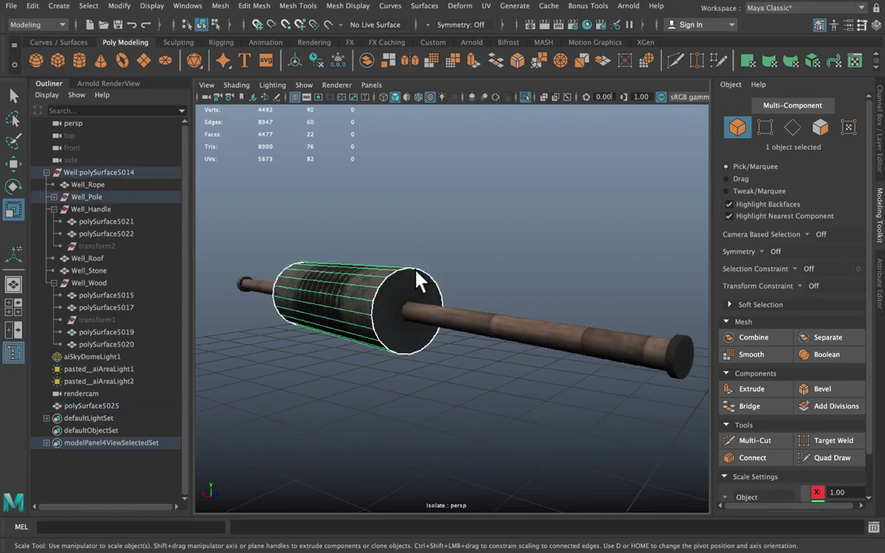
{"action": "left_click", "coordinate": [534, 336]}
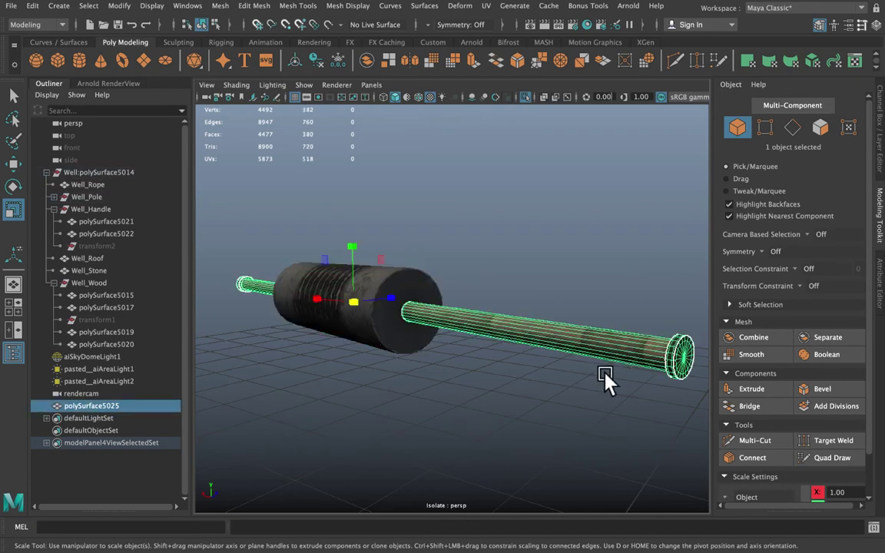
{"action": "key", "text": "3"}
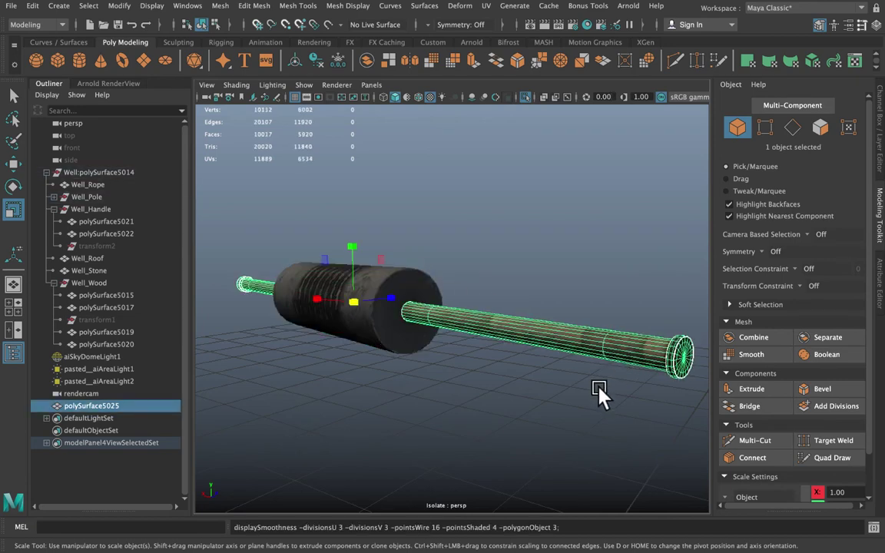
{"action": "left_click", "coordinate": [422, 280]}
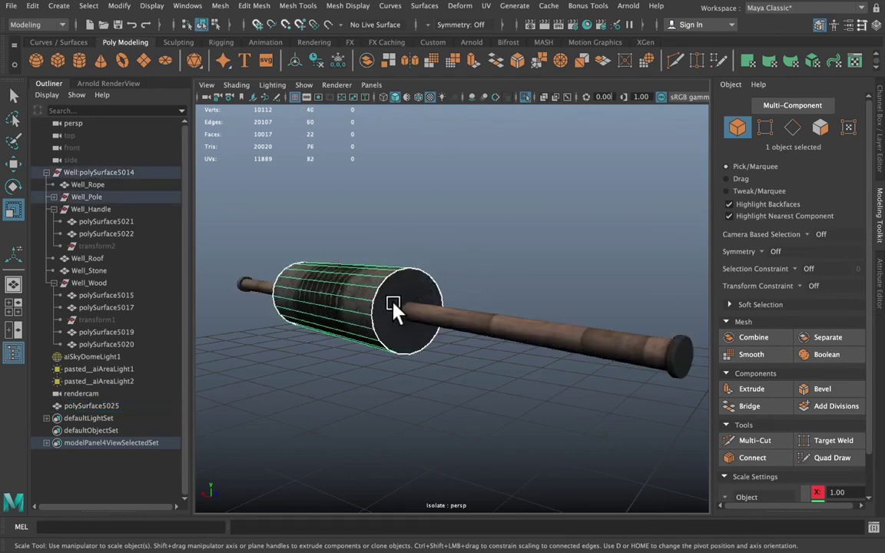
{"action": "key", "text": "f"}
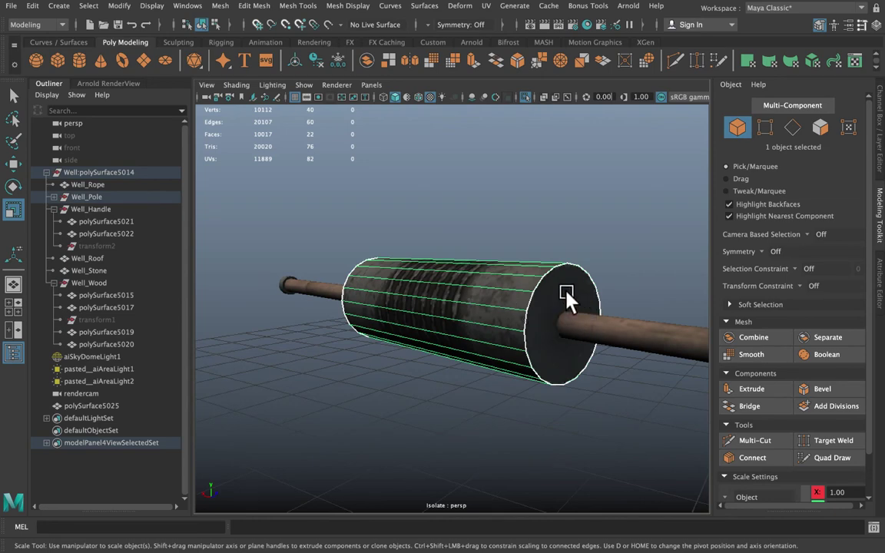
{"action": "left_click_drag", "start_coordinate": [589, 298], "coordinate": [553, 301], "text": "alt"}
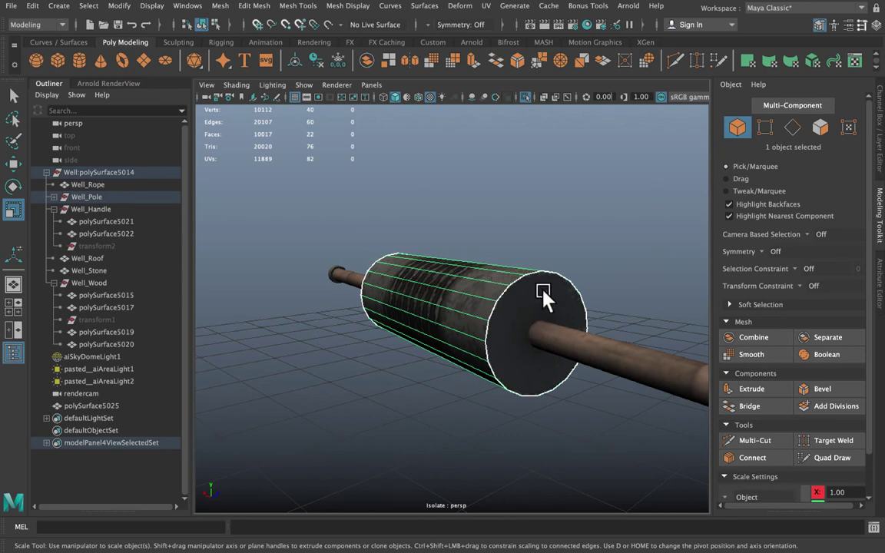
Exit Isolate Select to show the whole well and orbit around the drum and rope.
{"action": "left_click", "coordinate": [536, 211]}
{"action": "left_click", "coordinate": [525, 97]}
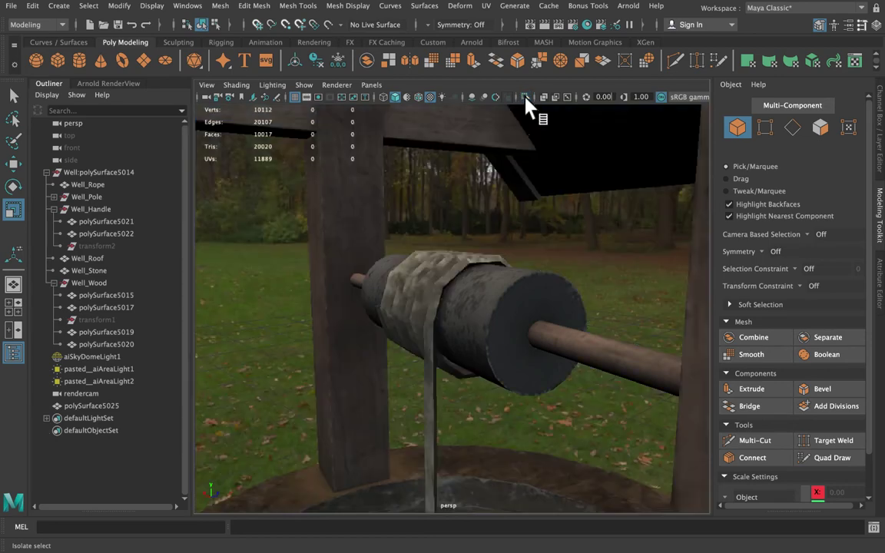
{"action": "left_click_drag", "start_coordinate": [540, 338], "coordinate": [569, 367], "text": "alt"}
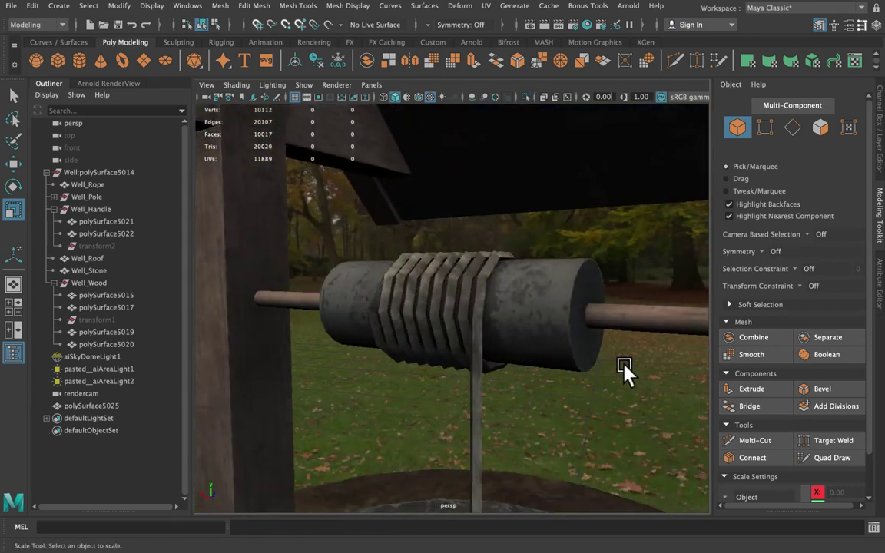
{"action": "right_click_drag", "start_coordinate": [602, 370], "coordinate": [454, 377], "text": "alt"}
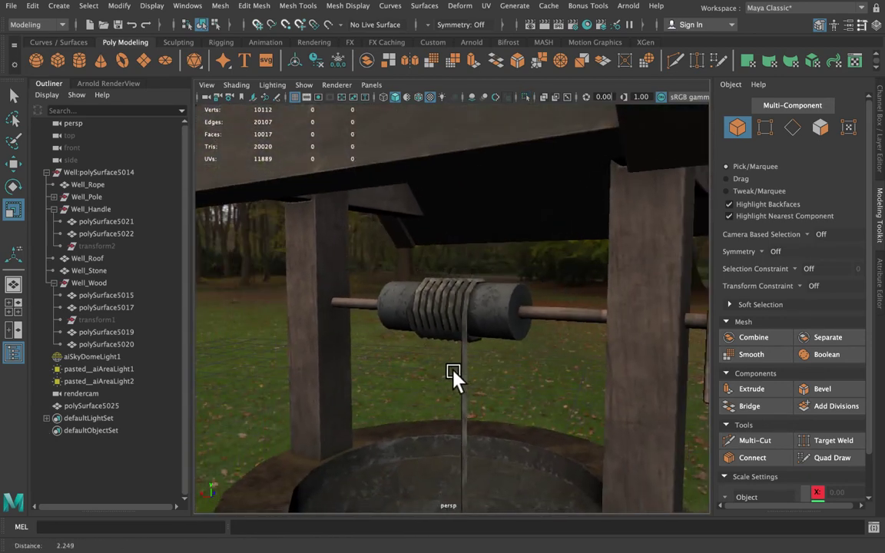
{"action": "left_click_drag", "start_coordinate": [454, 378], "coordinate": [603, 357], "text": "alt"}
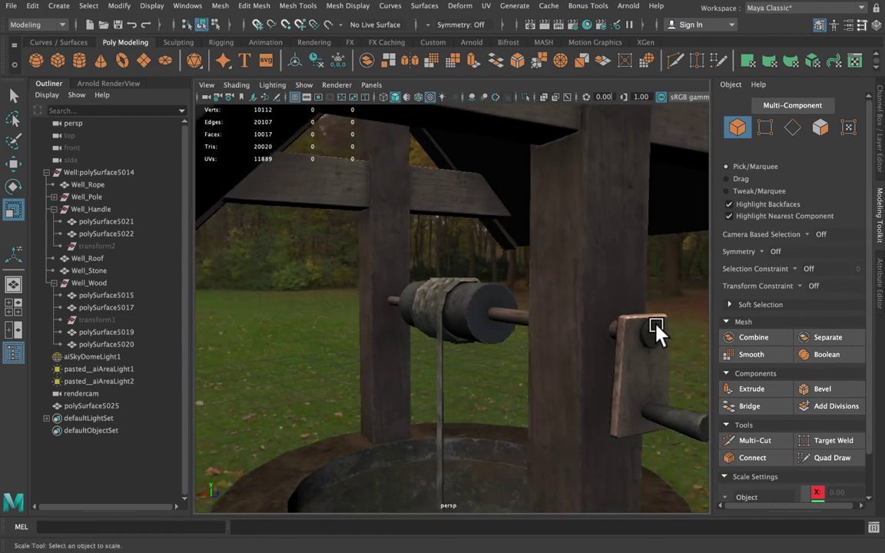
Put Well_Rope in smooth mesh preview and inspect the coils around the drum.
{"action": "left_click", "coordinate": [654, 338]}
{"action": "left_click", "coordinate": [506, 358]}
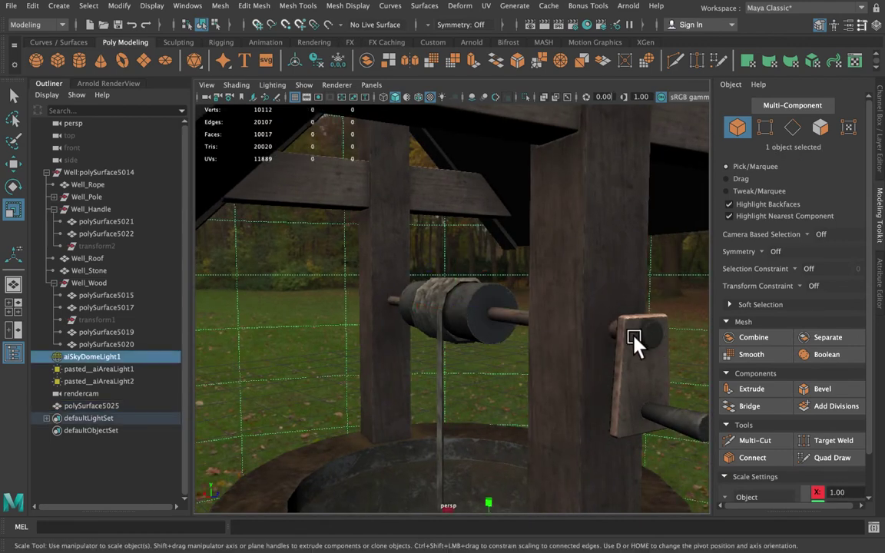
{"action": "left_click", "coordinate": [448, 319]}
{"action": "left_click_drag", "start_coordinate": [466, 356], "coordinate": [492, 352], "text": "alt"}
{"action": "right_click_drag", "start_coordinate": [476, 358], "coordinate": [608, 390], "text": "alt"}
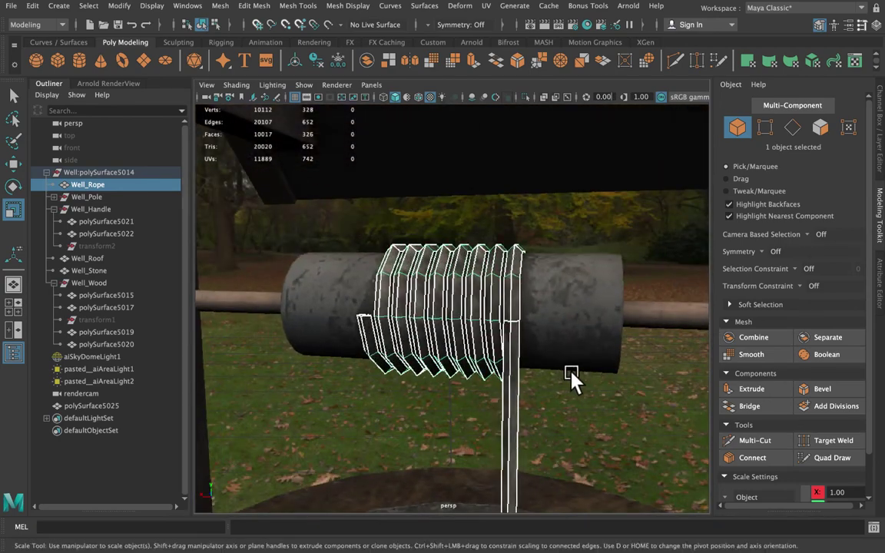
{"action": "left_click_drag", "start_coordinate": [575, 380], "coordinate": [550, 376], "text": "alt"}
{"action": "key", "text": "3"}
{"action": "left_click", "coordinate": [554, 395]}
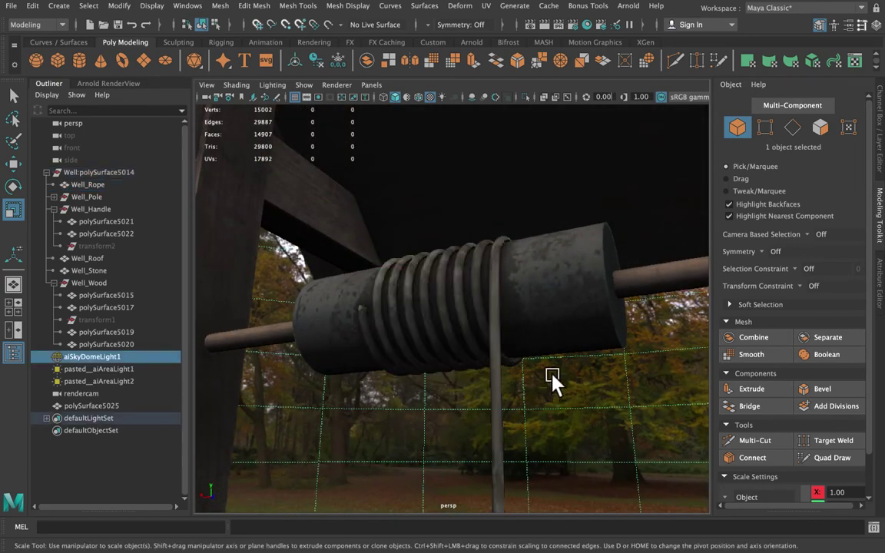
{"action": "left_click_drag", "start_coordinate": [550, 340], "coordinate": [468, 320], "text": "alt"}
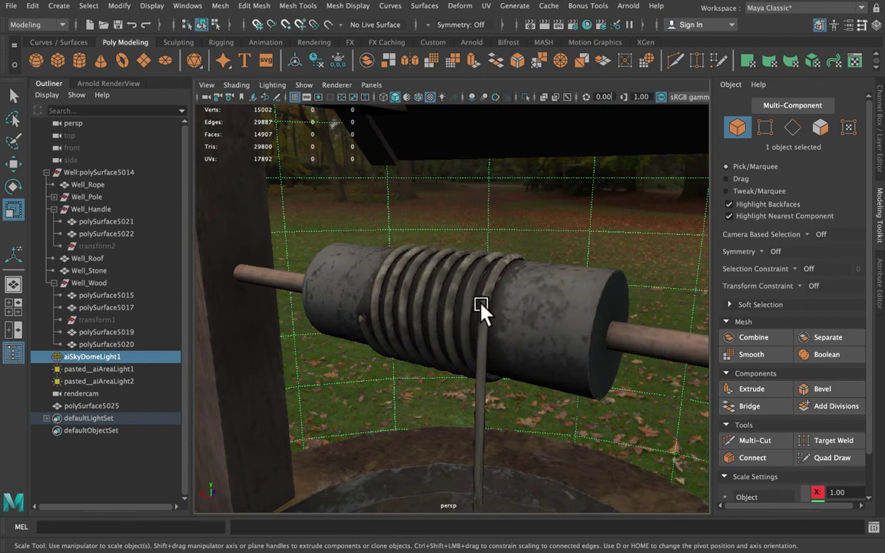
{"action": "left_click_drag", "start_coordinate": [471, 338], "coordinate": [494, 322], "text": "alt"}
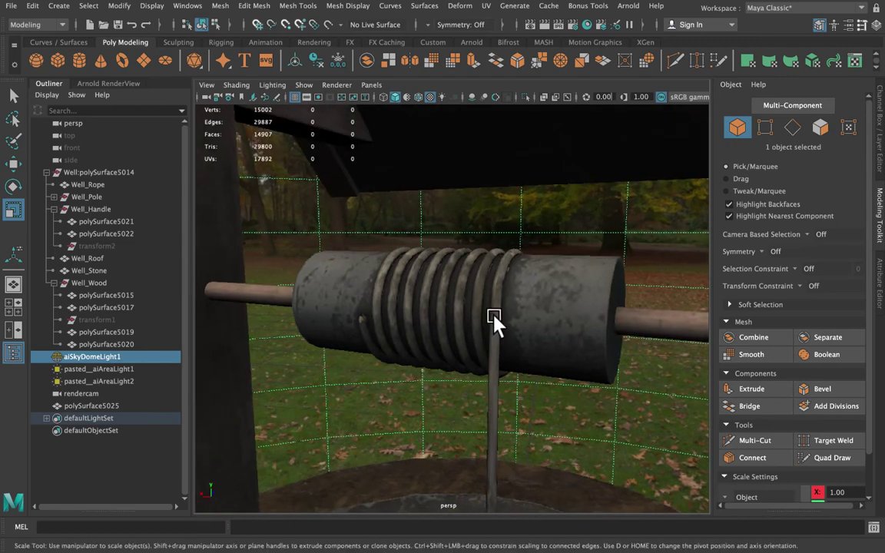
Select a face on the rope coil with the Move tool active.
{"action": "left_click", "coordinate": [495, 322]}
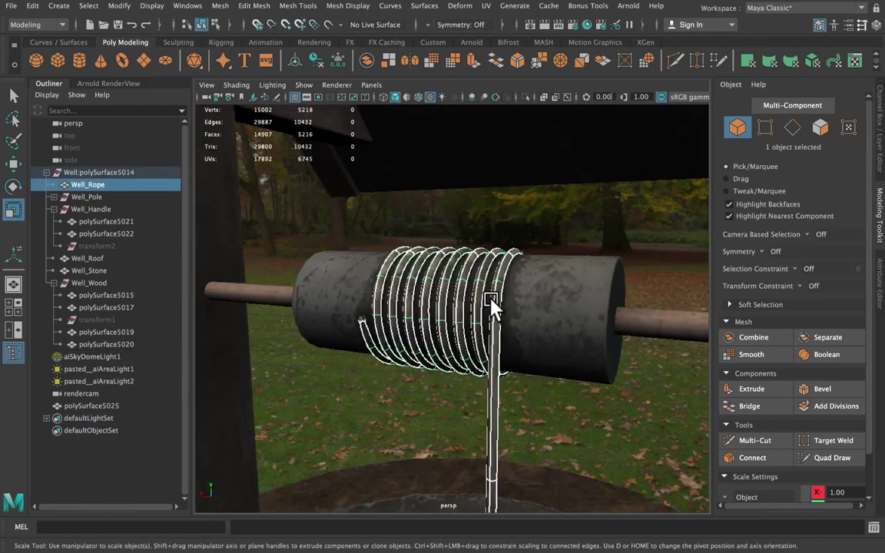
{"action": "left_click", "coordinate": [484, 296], "text": "shift"}
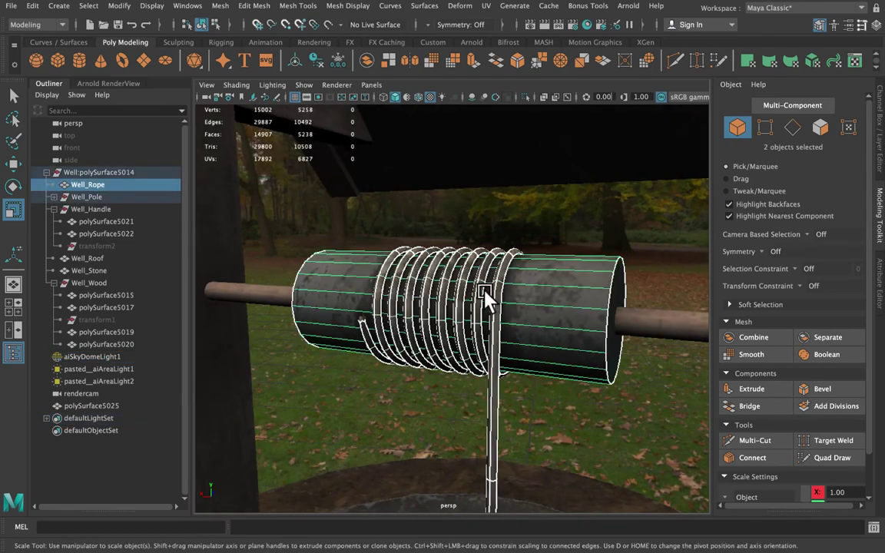
{"action": "left_click", "coordinate": [478, 298], "text": "shift"}
{"action": "right_click_drag", "start_coordinate": [480, 294], "coordinate": [472, 292]}
{"action": "left_click", "coordinate": [474, 299]}
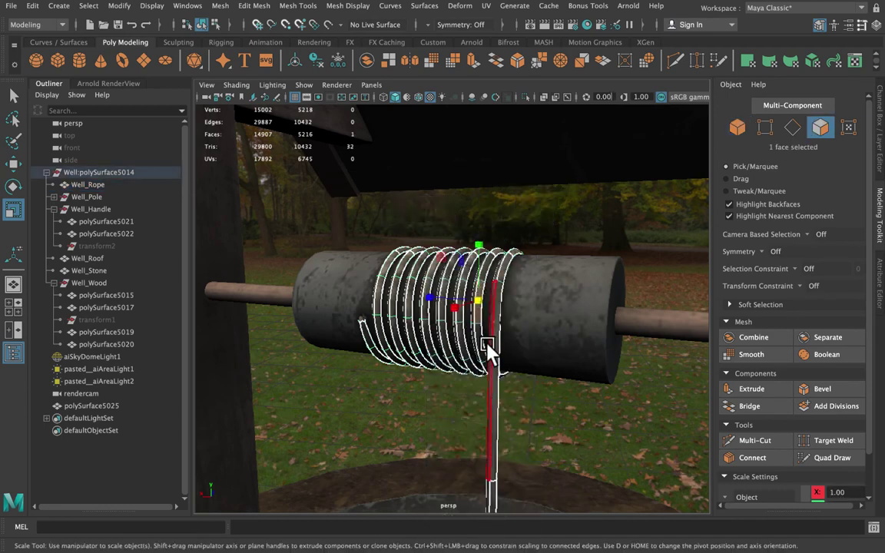
{"action": "key", "text": "w"}
{"action": "key", "text": "ctrl+shift+t"}
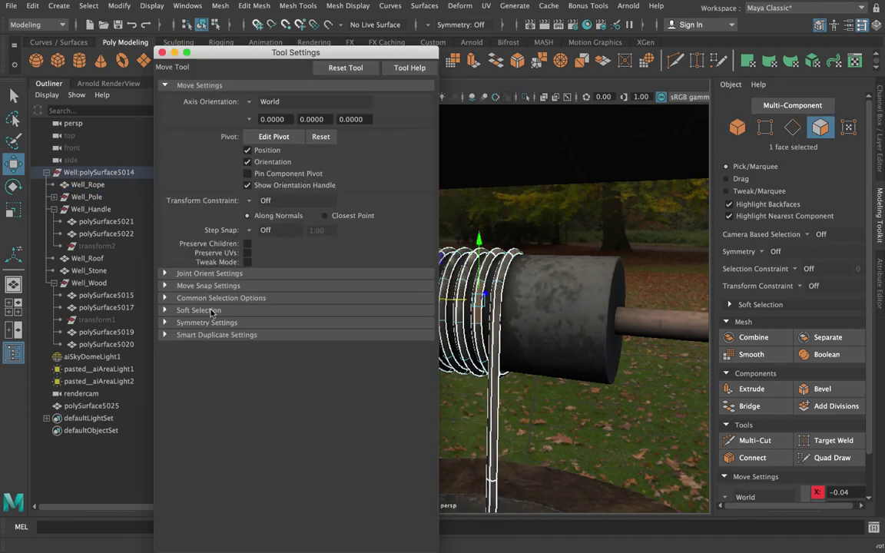
Enable soft selection with Surface falloff mode and shift the rope rings.
{"action": "left_click", "coordinate": [197, 310]}
{"action": "left_click", "coordinate": [248, 324]}
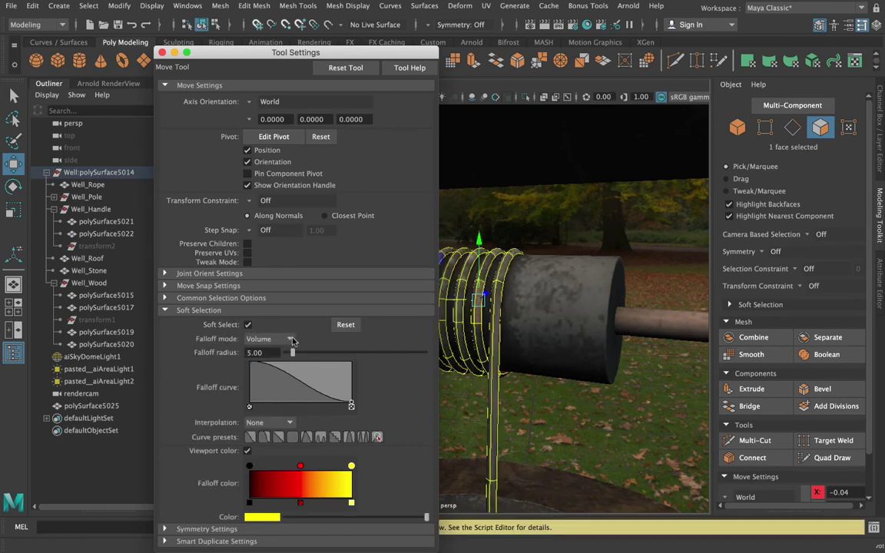
{"action": "left_click", "coordinate": [286, 339]}
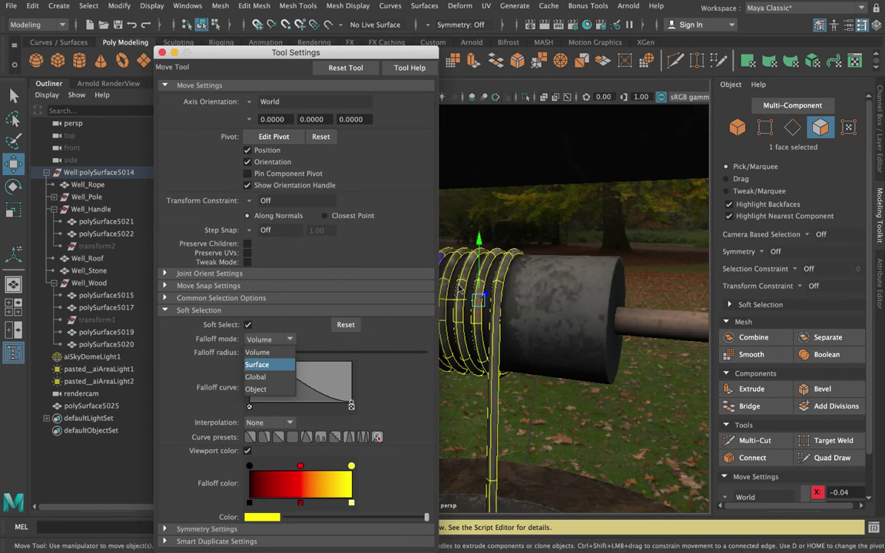
{"action": "left_click", "coordinate": [284, 365]}
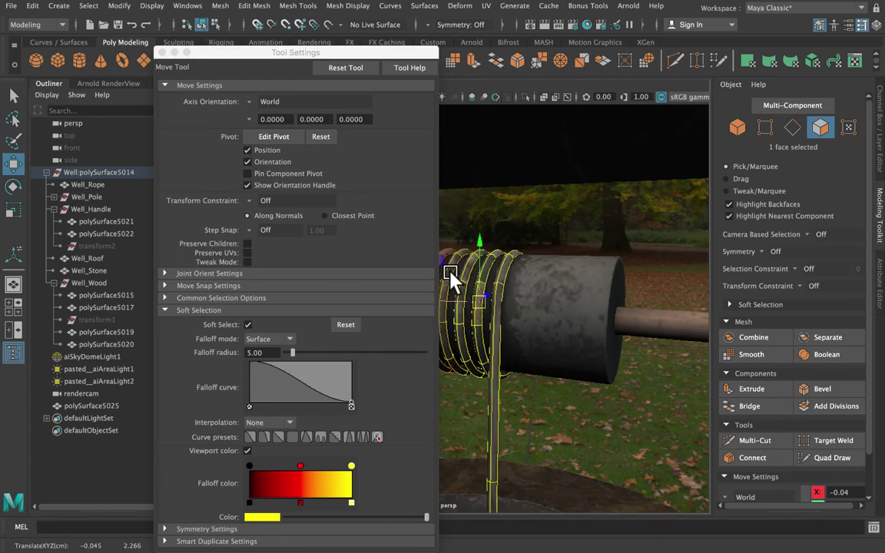
{"action": "left_click_drag", "start_coordinate": [345, 57], "coordinate": [244, 63]}
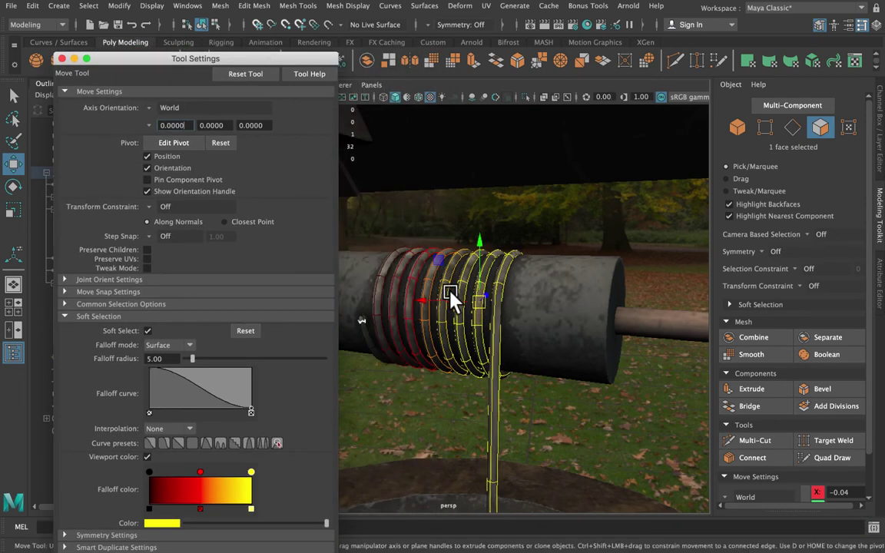
{"action": "mouse_move", "coordinate": [470, 306]}
{"action": "left_mouse_down"}
{"action": "mouse_move", "coordinate": [480, 310]}
{"action": "mouse_move", "coordinate": [469, 307]}
{"action": "left_mouse_up"}
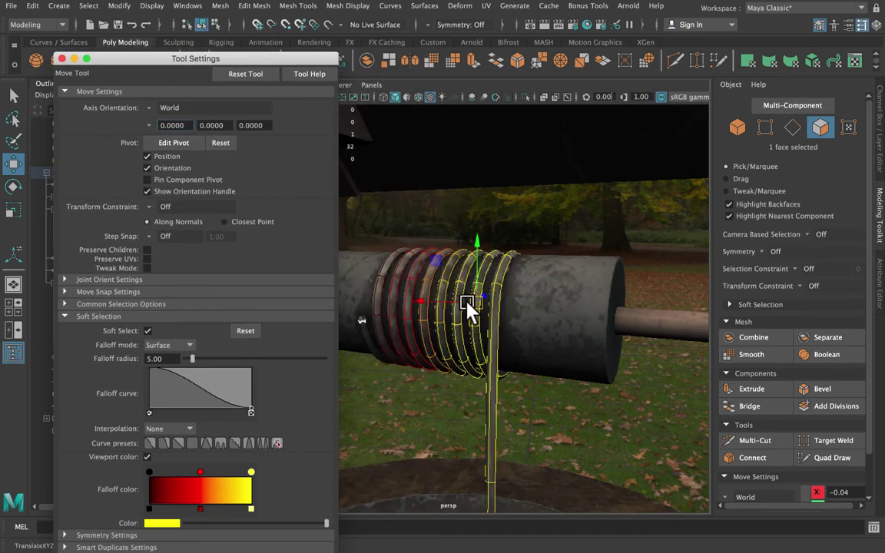
Set the soft-selection falloff radius to 0.3 and nudge the coil faces upward.
{"action": "left_click", "coordinate": [158, 359]}
{"action": "type", "text": "0.3"}
{"action": "key", "text": "Return"}
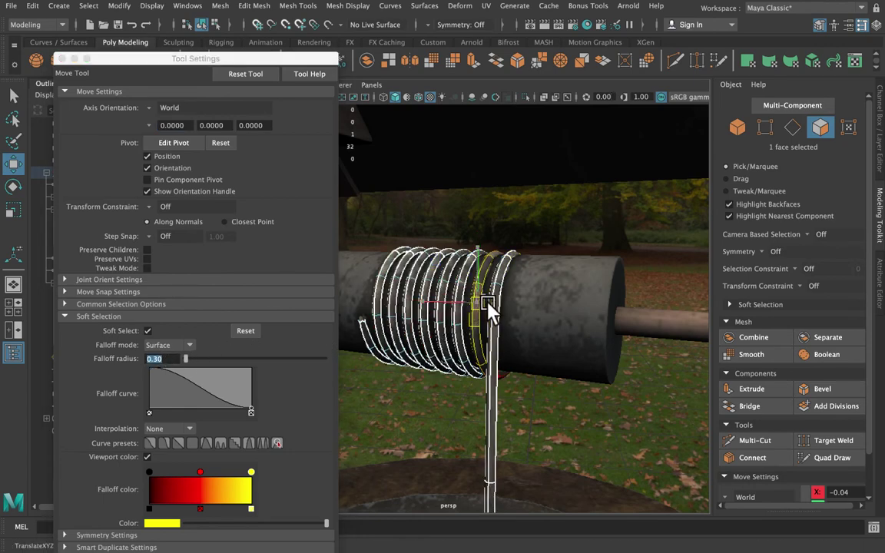
{"action": "left_click_drag", "start_coordinate": [480, 306], "coordinate": [507, 303]}
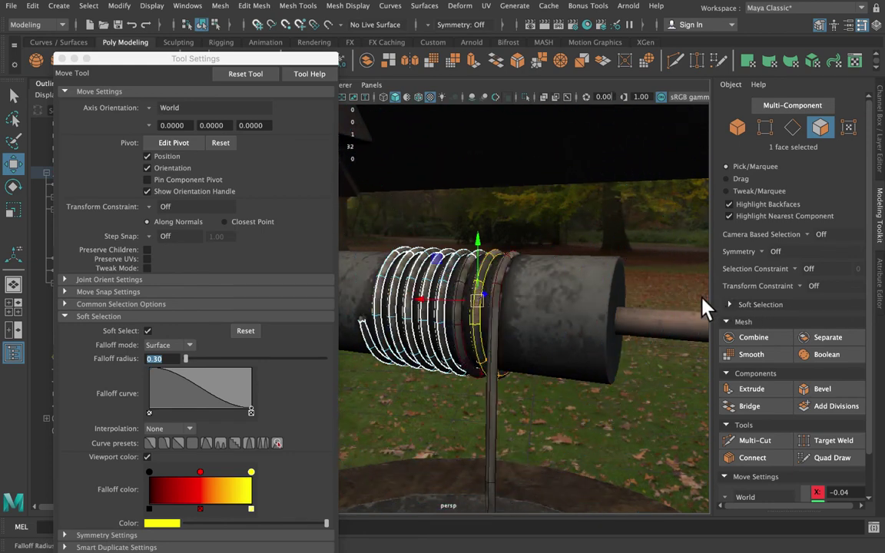
{"action": "left_click_drag", "start_coordinate": [706, 307], "coordinate": [500, 297]}
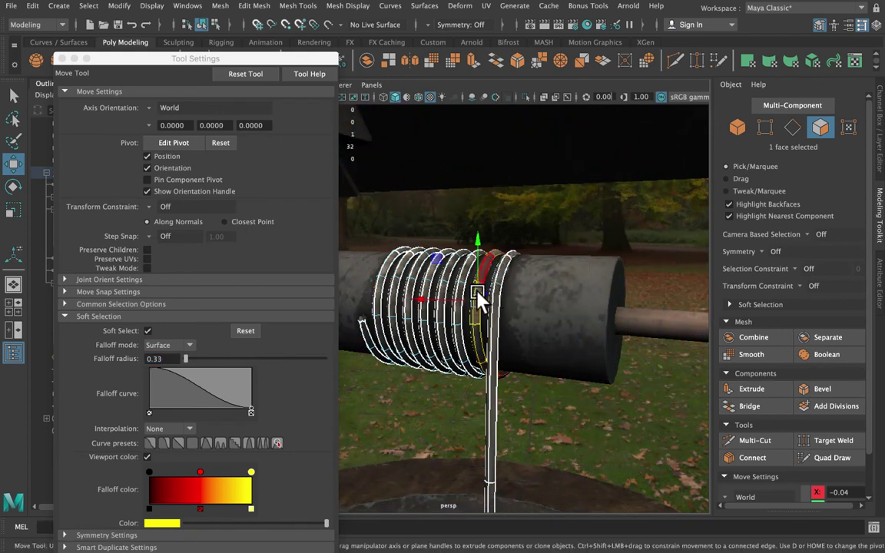
{"action": "left_click_drag", "start_coordinate": [485, 250], "coordinate": [474, 282]}
Turn soft selection off and return to object selection mode.
{"action": "key", "text": "b"}
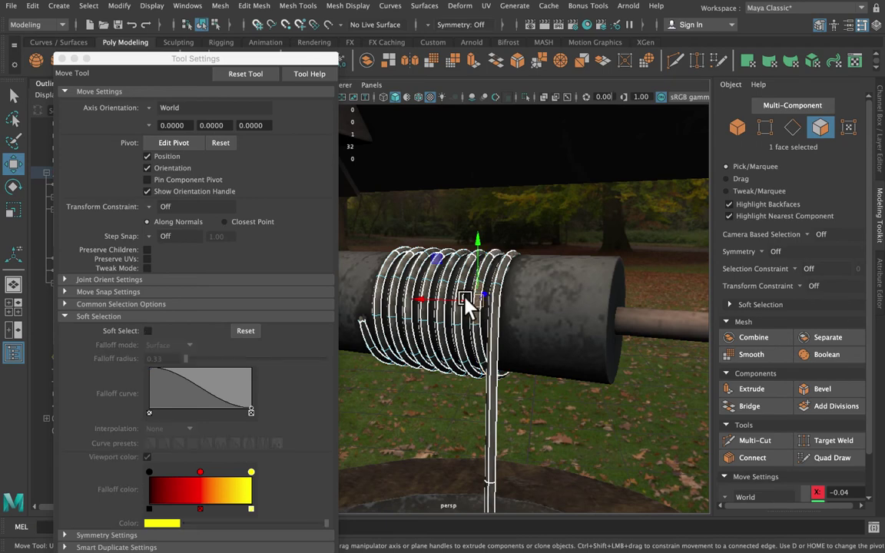
{"action": "key", "text": "F8"}
{"action": "key", "text": "ctrl+shift+t"}
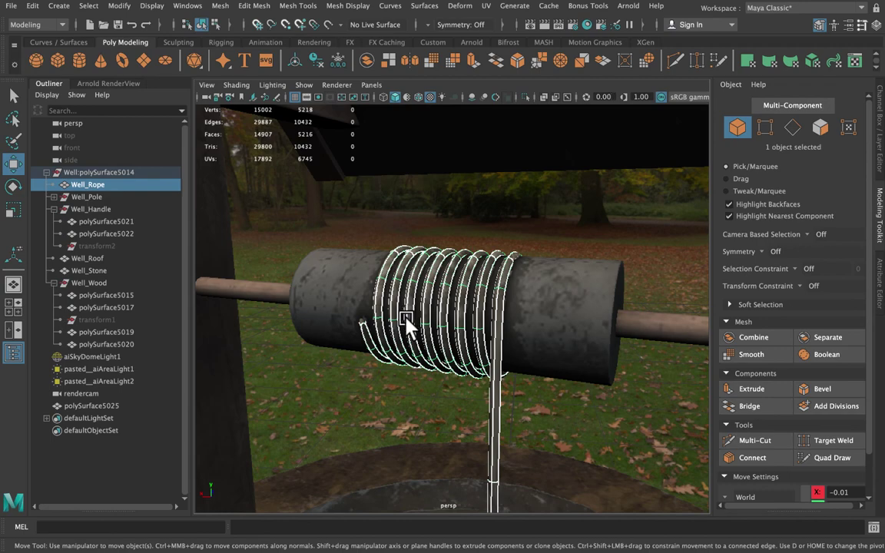
{"action": "scroll", "coordinate": [552, 292], "scroll_direction": "down", "scroll_amount": 5}
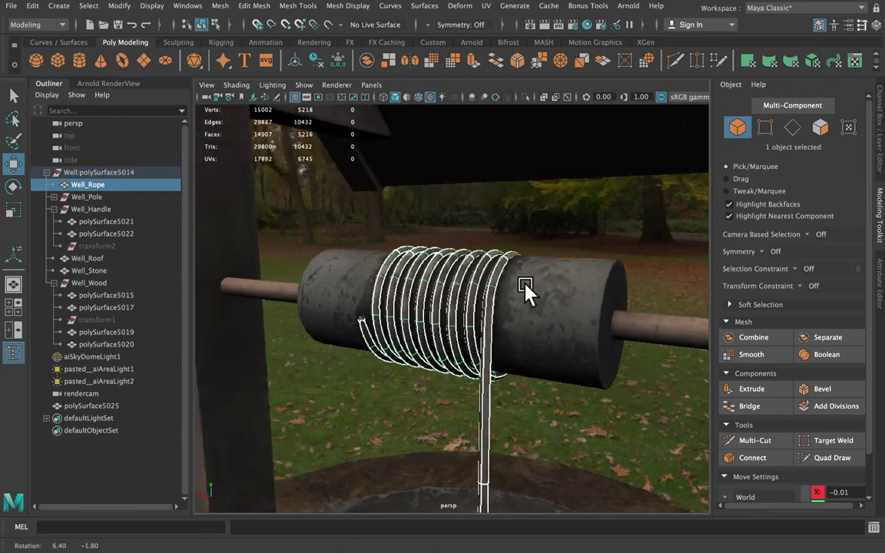
{"action": "scroll", "coordinate": [523, 300], "scroll_direction": "down", "scroll_amount": 2}
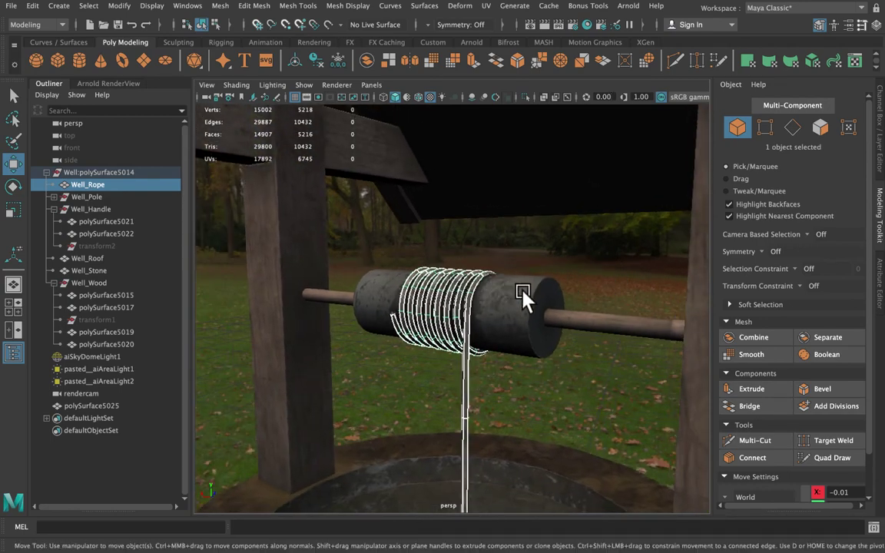
{"action": "left_click_drag", "start_coordinate": [524, 301], "coordinate": [439, 300], "text": "alt"}
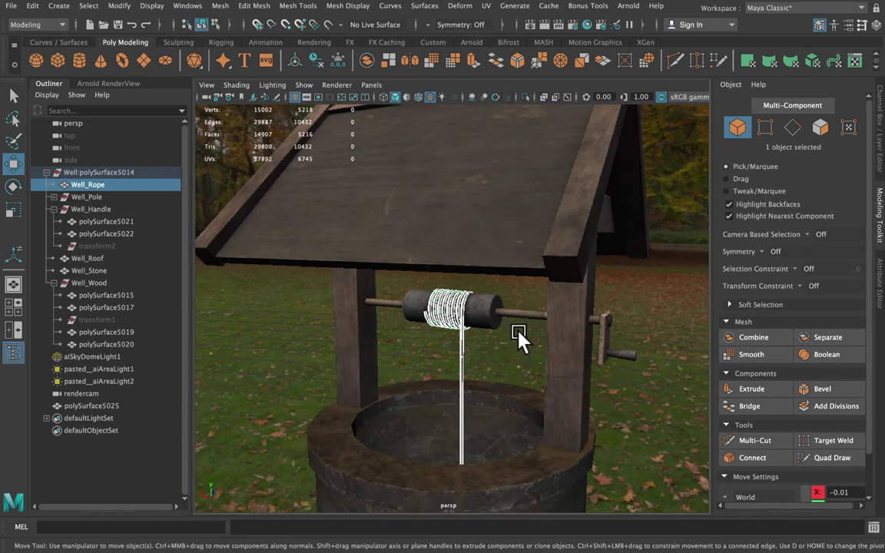
{"action": "left_click_drag", "start_coordinate": [519, 338], "coordinate": [413, 300], "text": "alt"}
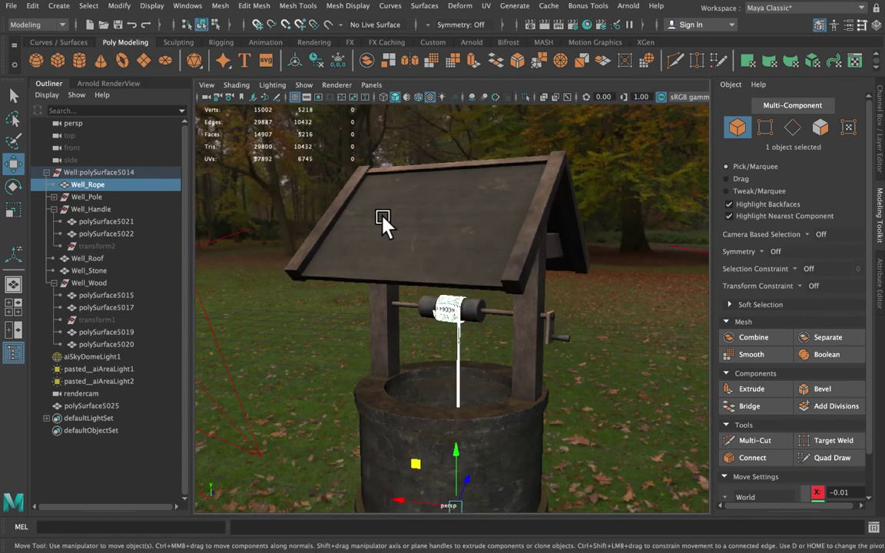
{"action": "left_click_drag", "start_coordinate": [505, 395], "coordinate": [494, 353], "text": "alt"}
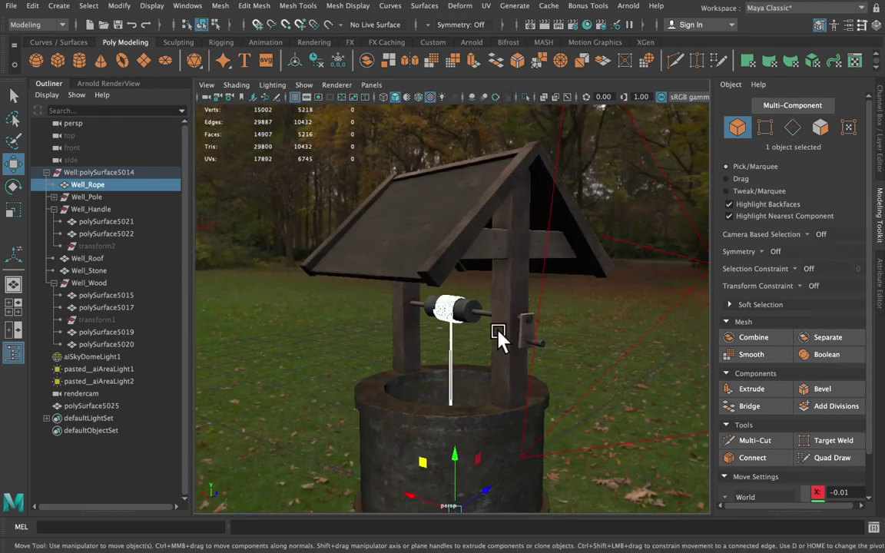
{"action": "left_click", "coordinate": [450, 260]}
{"action": "key", "text": "f"}
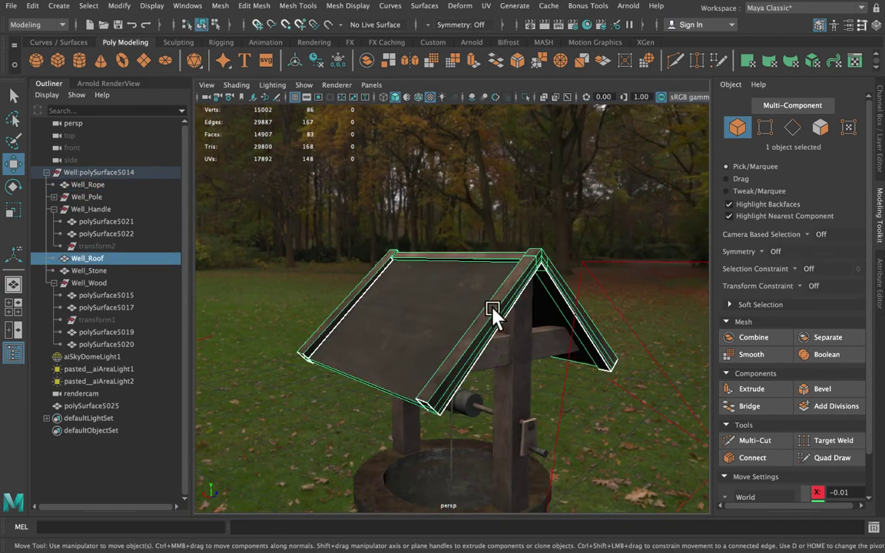
{"action": "left_click_drag", "start_coordinate": [439, 361], "coordinate": [466, 354], "text": "alt"}
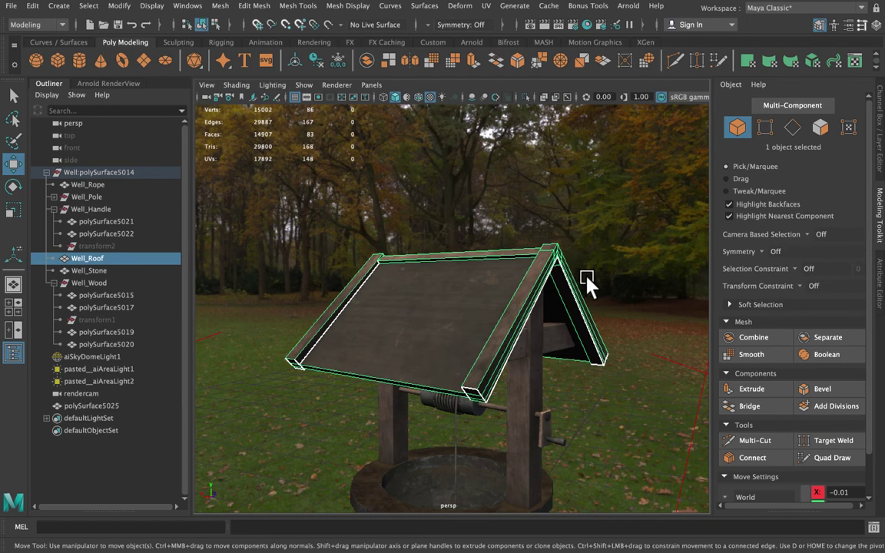
{"action": "left_click_drag", "start_coordinate": [587, 279], "coordinate": [565, 246], "text": "alt"}
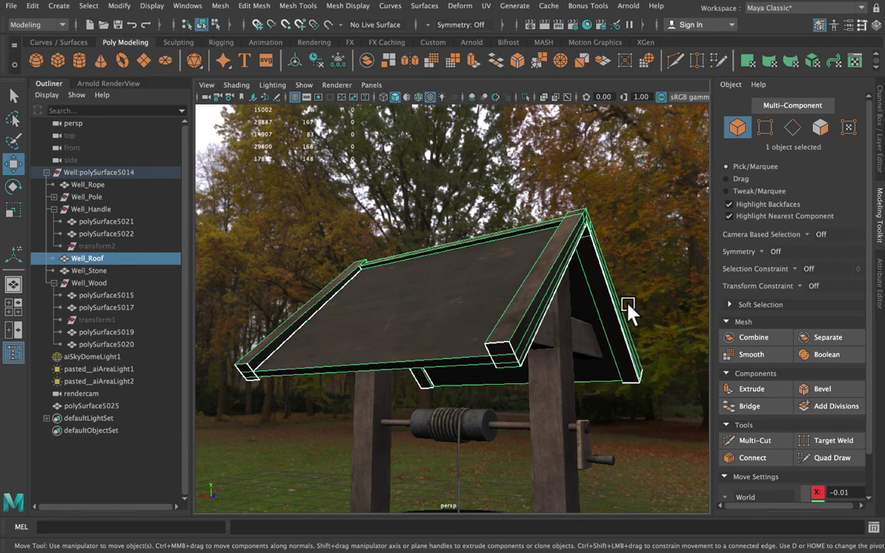
{"action": "left_click_drag", "start_coordinate": [617, 302], "coordinate": [520, 329], "text": "alt"}
{"action": "right_click_drag", "start_coordinate": [520, 331], "coordinate": [459, 380], "text": "alt"}
{"action": "mouse_move", "coordinate": [458, 380]}
{"action": "left_mouse_down", "text": "alt"}
{"action": "mouse_move", "coordinate": [455, 362]}
{"action": "mouse_move", "coordinate": [464, 382]}
{"action": "left_mouse_up", "text": "alt"}
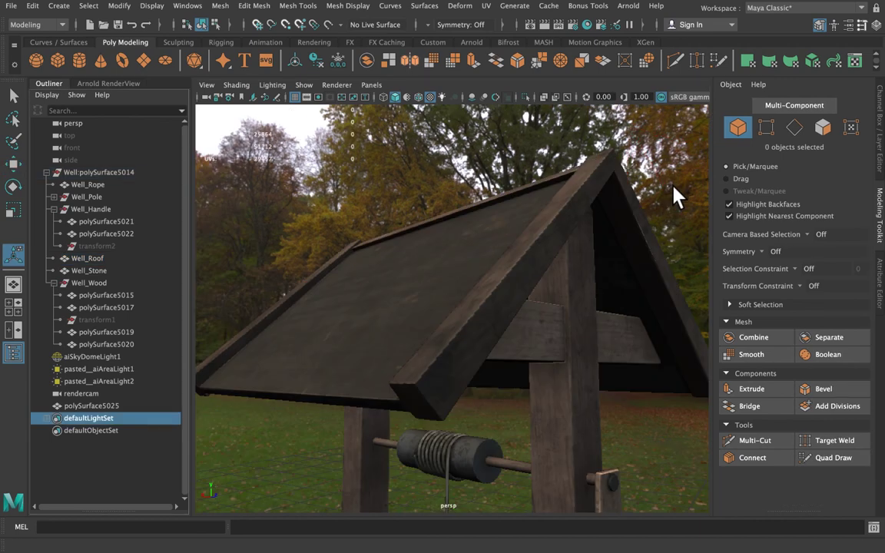
Smooth Well_Roof with 1 division, then deselect and pull back to view the whole well.
{"action": "left_click", "coordinate": [582, 197]}
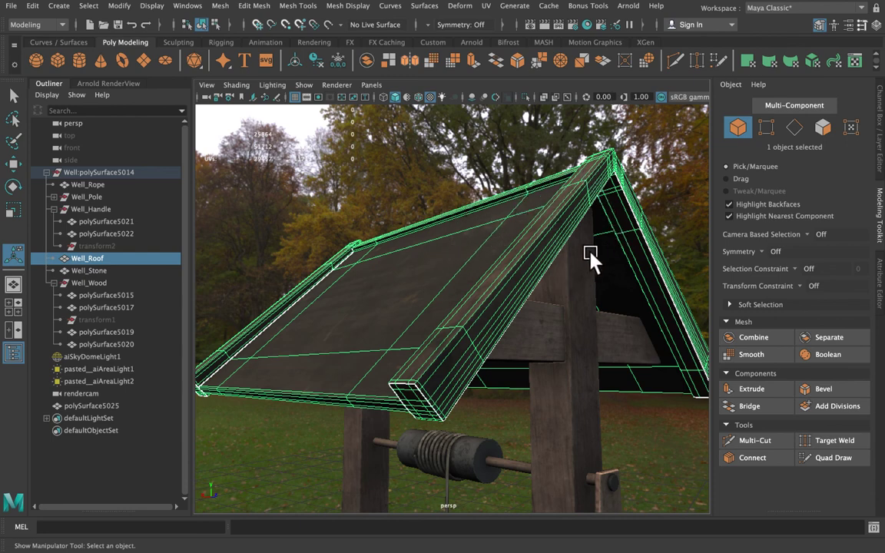
{"action": "left_click", "coordinate": [510, 174]}
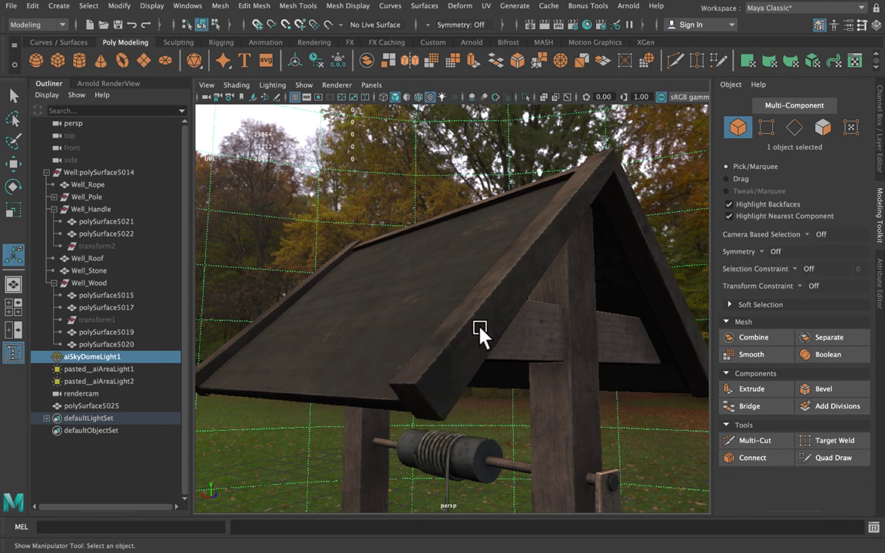
{"action": "left_click", "coordinate": [502, 280]}
{"action": "right_click_drag", "start_coordinate": [500, 223], "coordinate": [492, 296], "text": "shift"}
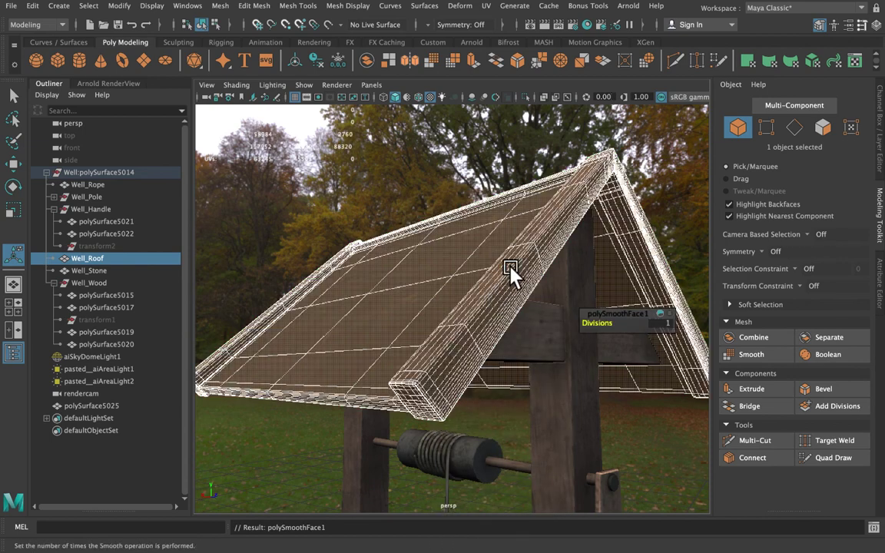
{"action": "right_click_drag", "start_coordinate": [509, 216], "coordinate": [572, 184]}
{"action": "left_click", "coordinate": [657, 169]}
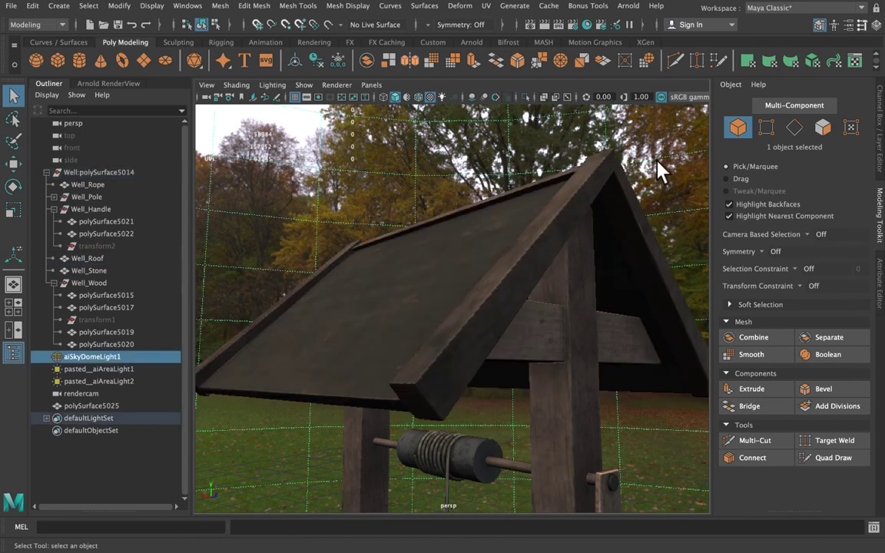
{"action": "right_click_drag", "start_coordinate": [593, 316], "coordinate": [596, 354], "text": "alt"}
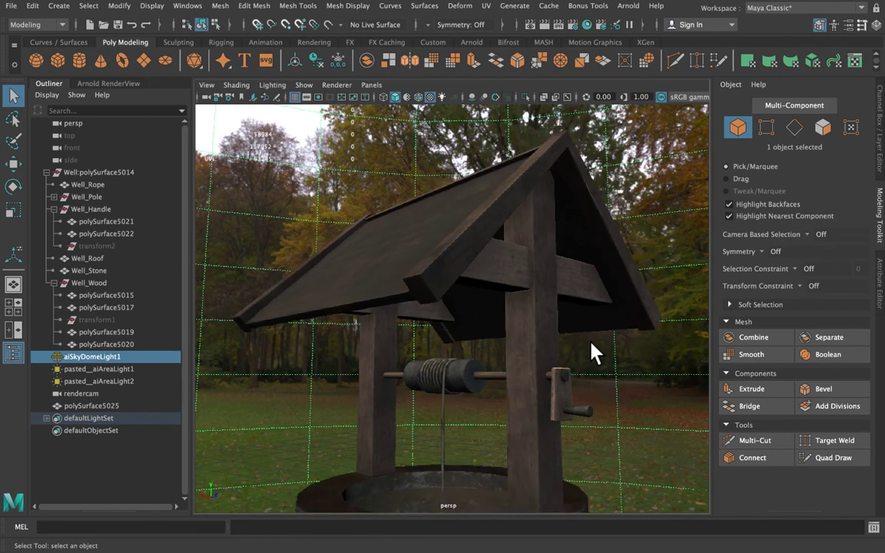
{"action": "middle_click_drag", "start_coordinate": [596, 353], "coordinate": [547, 269], "text": "alt"}
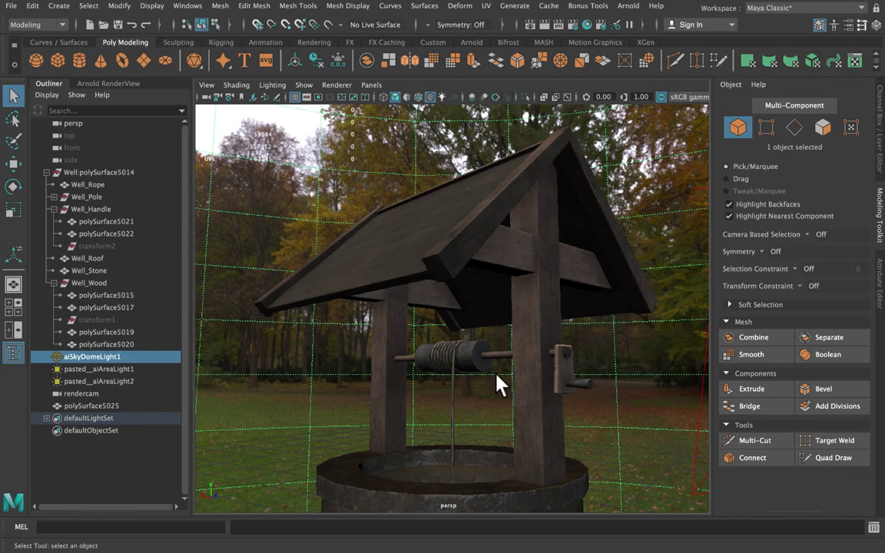
Pan the view to recentre the whole well.
{"action": "middle_click_drag", "start_coordinate": [498, 384], "coordinate": [498, 343], "text": "alt"}
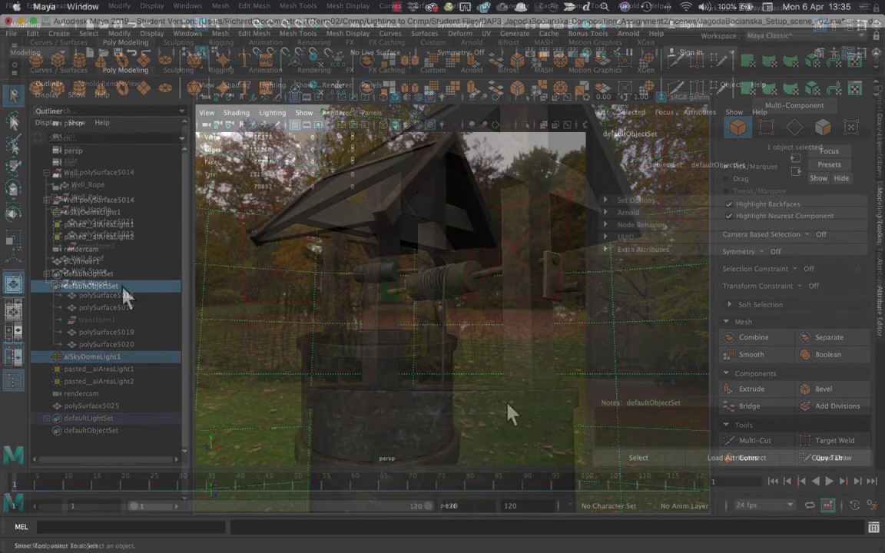